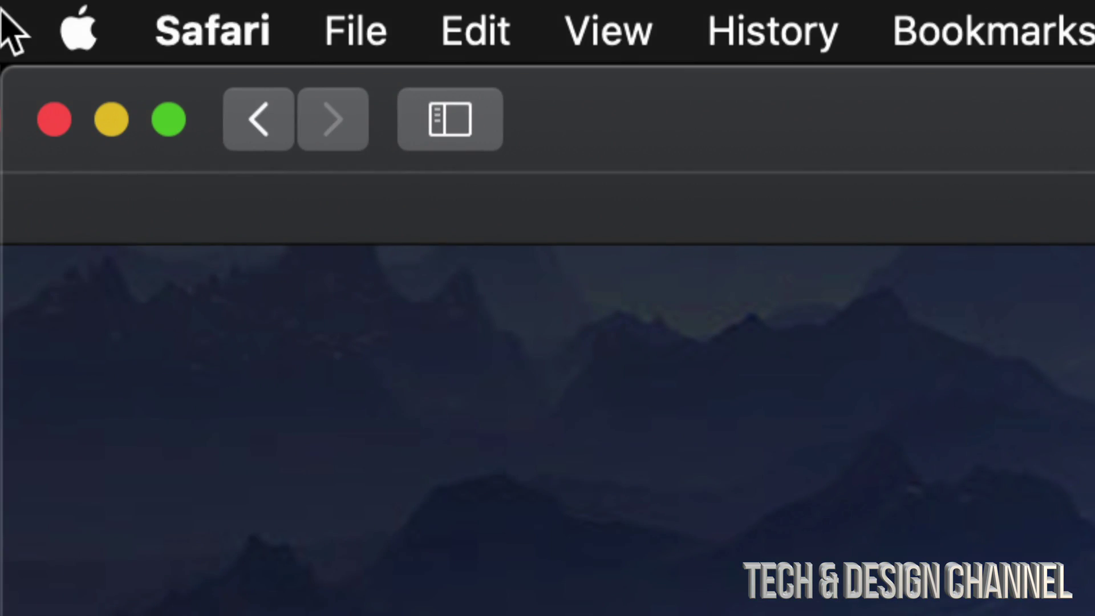
- Show the Apple menu from Safari's menu bar
left_click(83, 31)
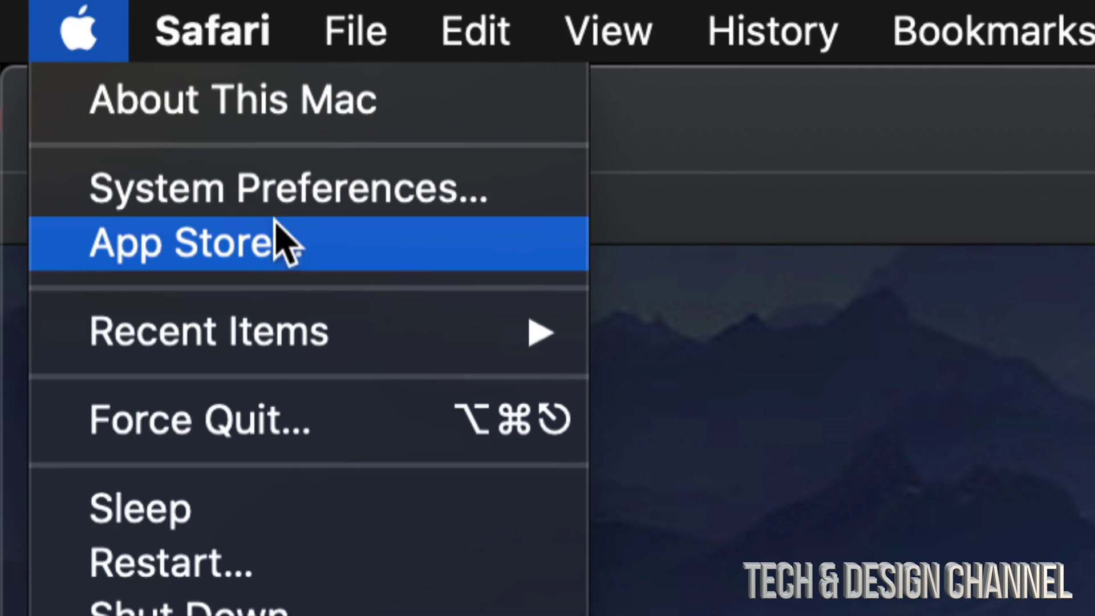
- Launch the Mac App Store and search it for 'games'
left_click(206, 248)
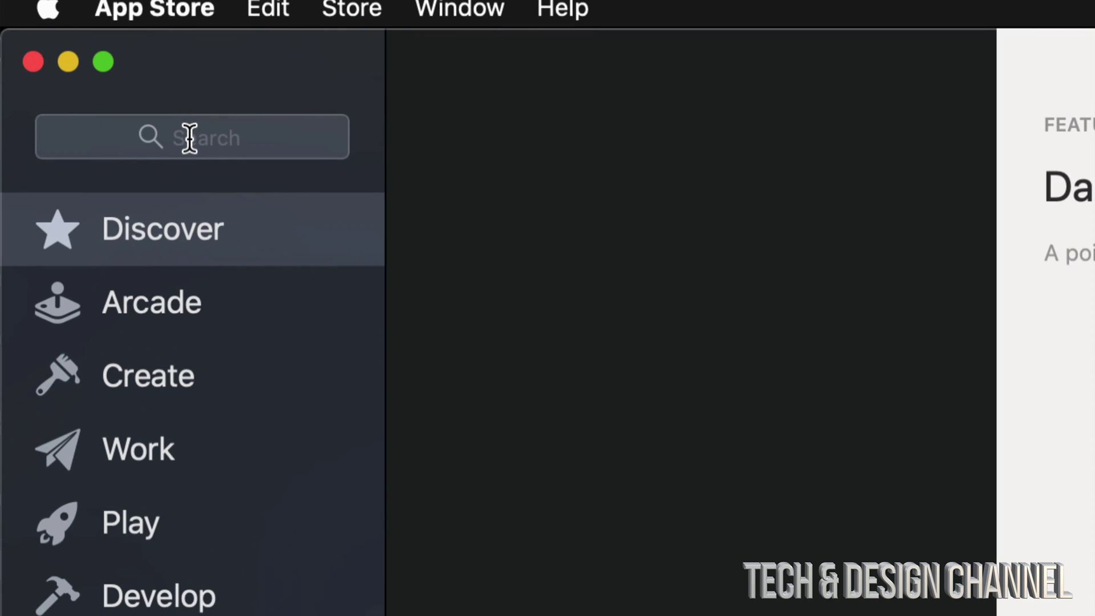
left_click(232, 135)
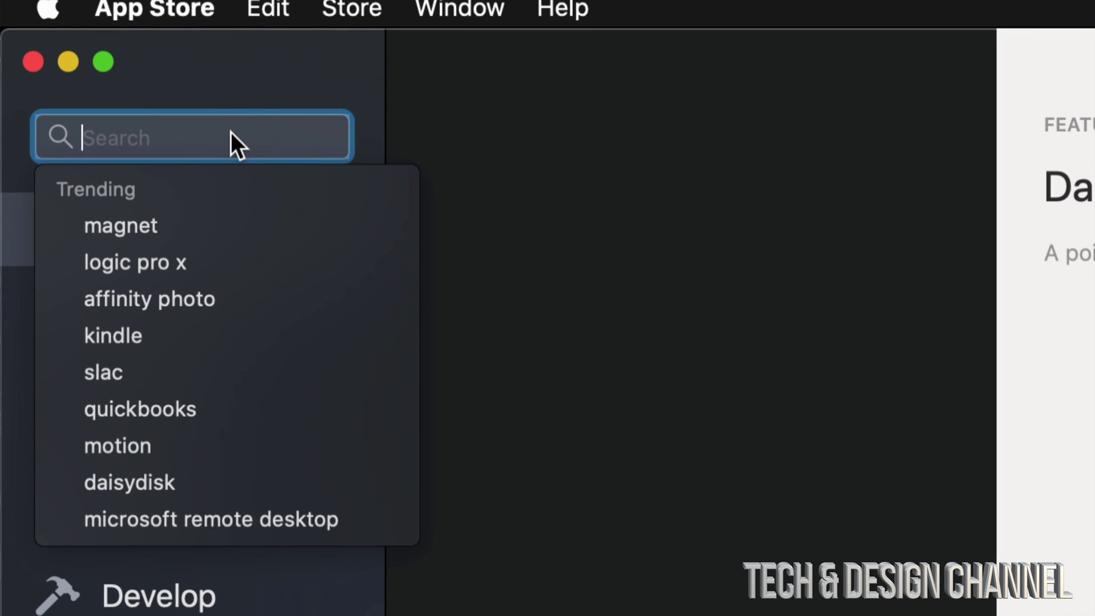
type("games")
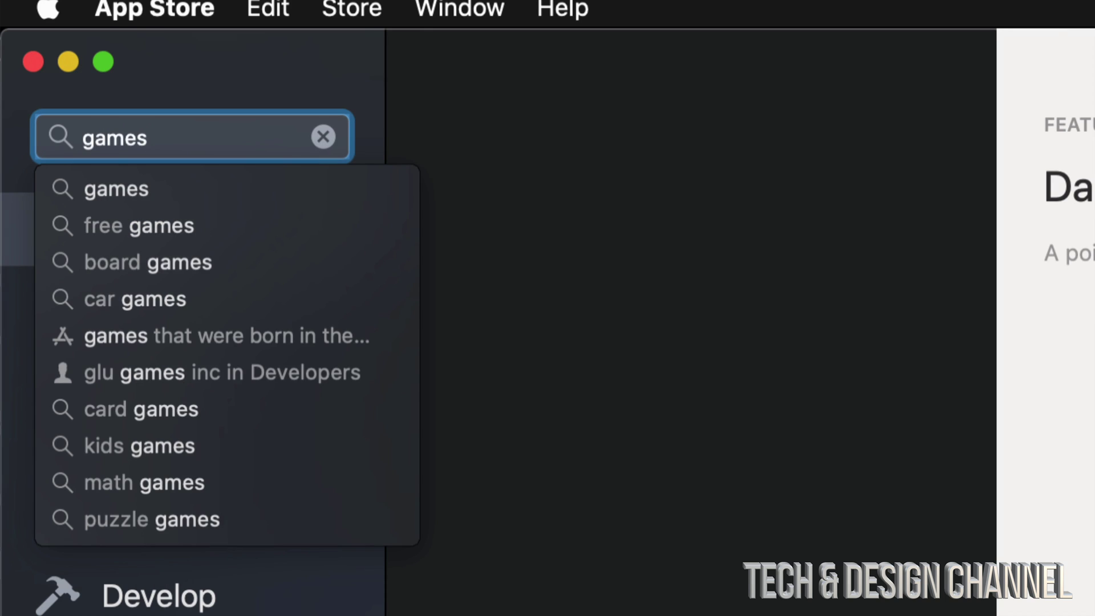
key("Return")
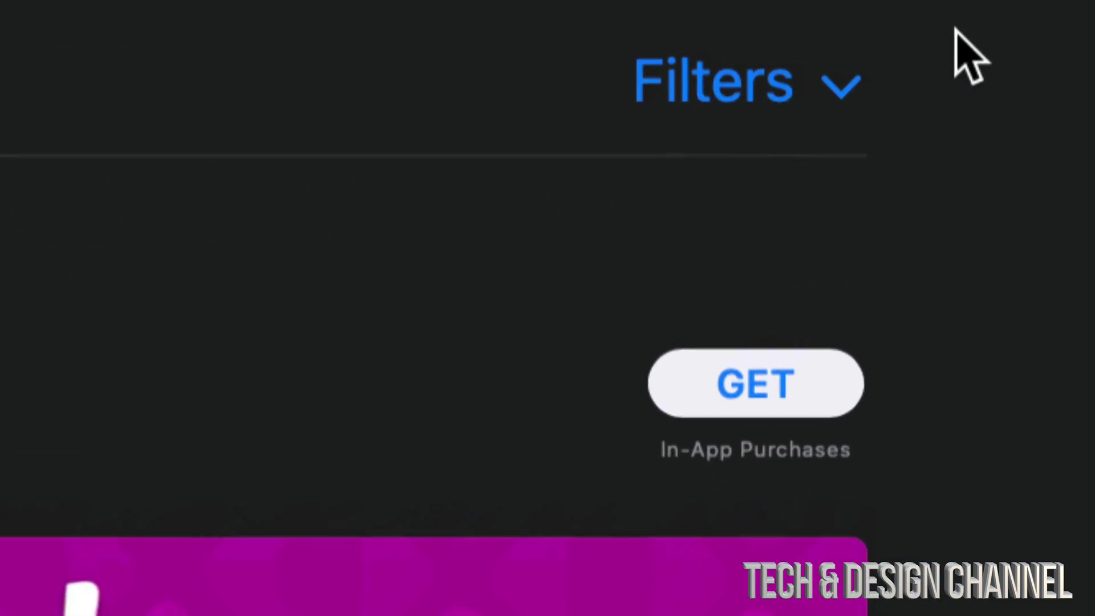
- Filter the games results to Free apps sorted by Popularity
left_click(835, 90)
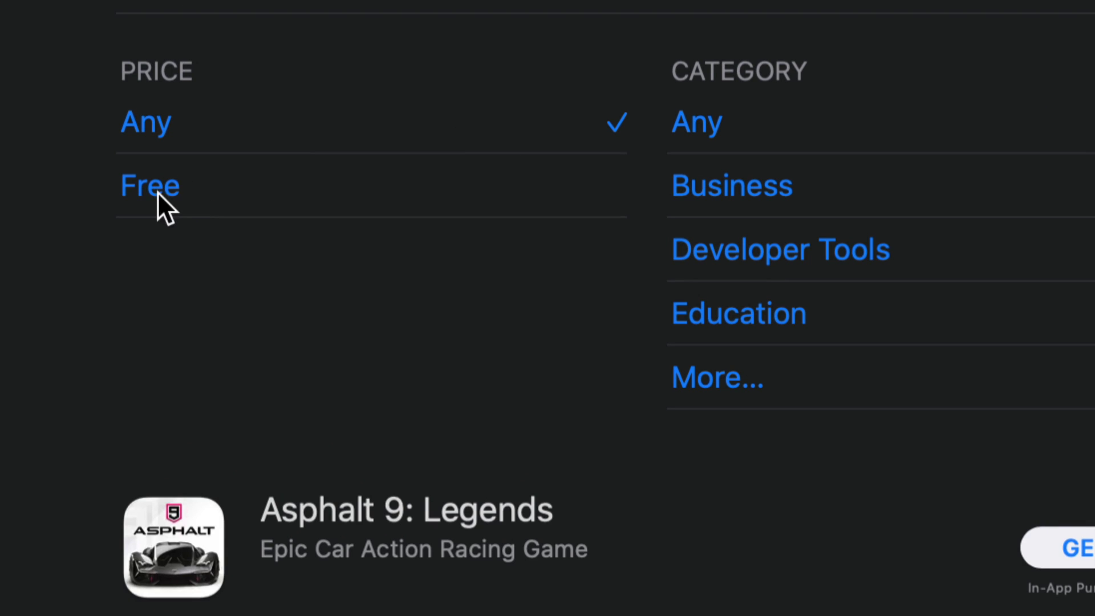
left_click(165, 186)
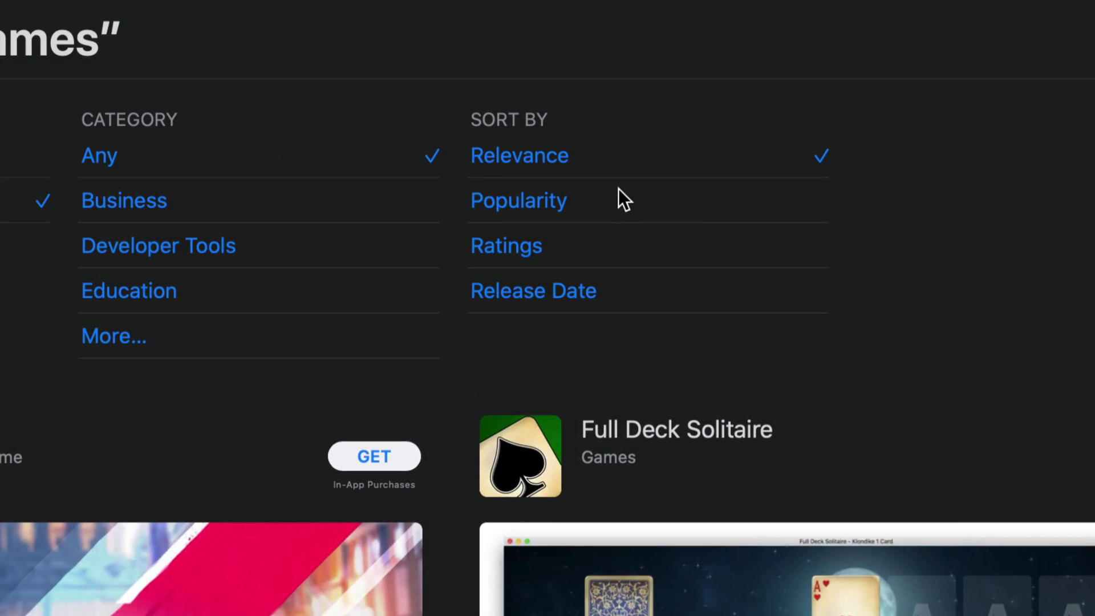
left_click(578, 194)
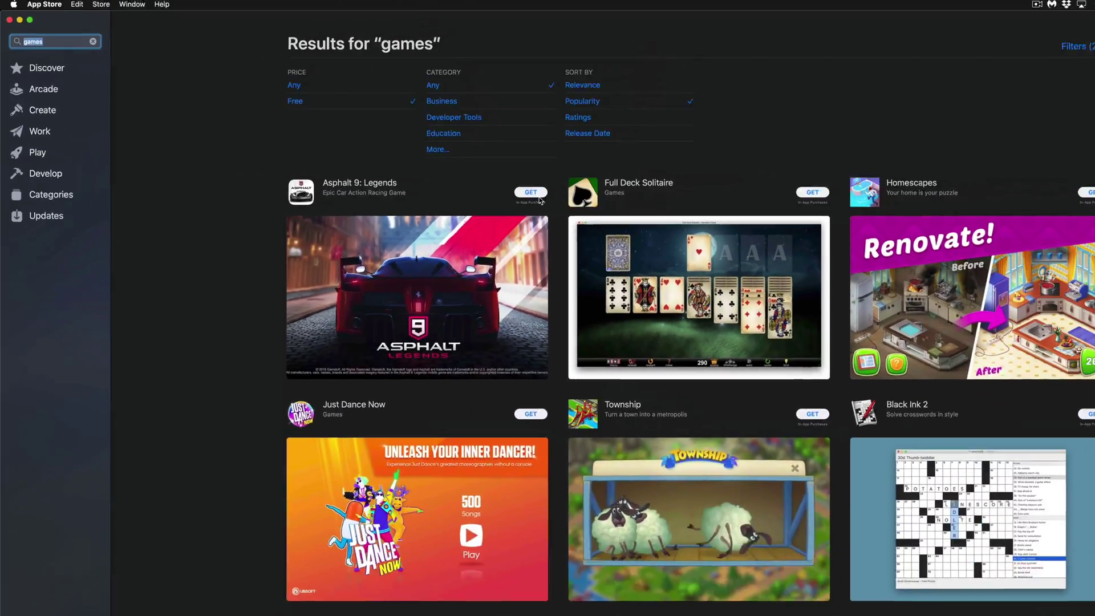
scroll(510, 235, "down", 5)
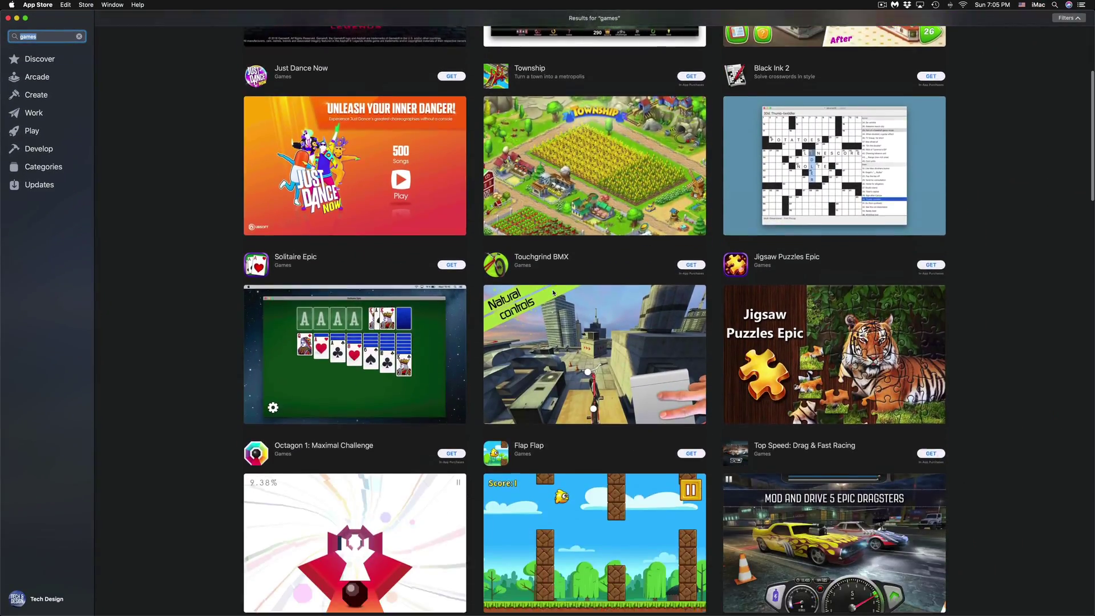
scroll(548, 282, "down", 5)
scroll(554, 293, "down", 4)
scroll(554, 293, "down", 5)
scroll(554, 293, "down", 4)
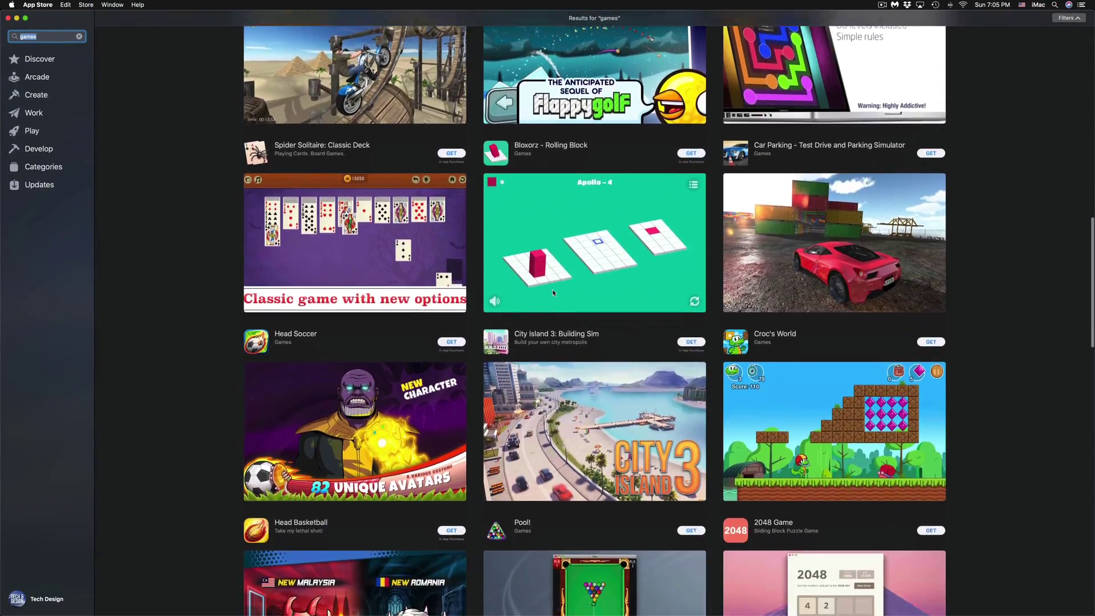
scroll(554, 292, "down", 5)
scroll(554, 293, "down", 4)
scroll(553, 293, "down", 5)
scroll(554, 294, "down", 5)
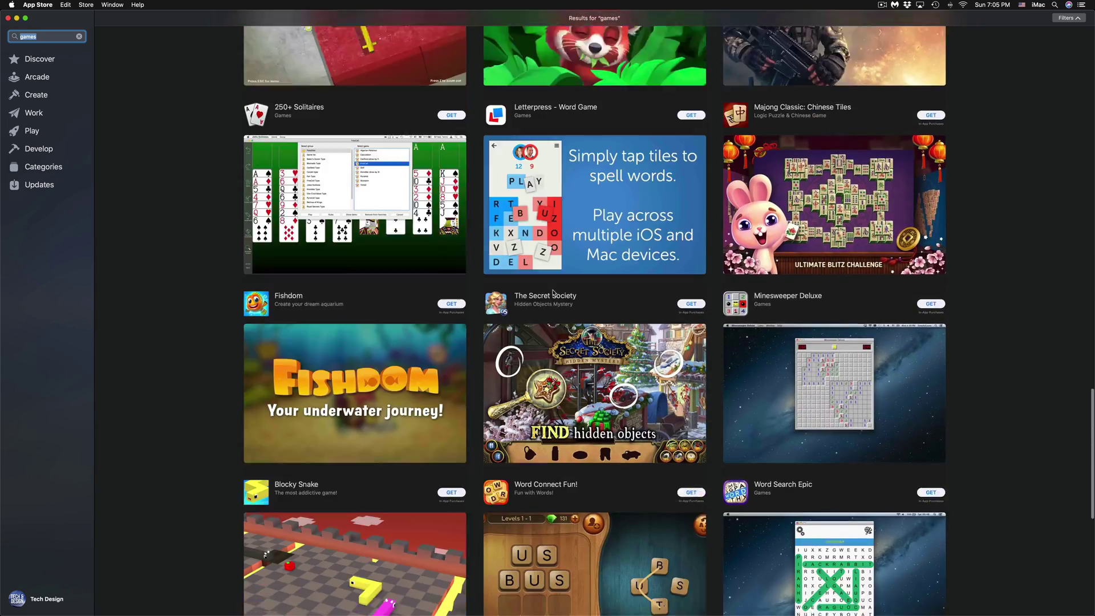
scroll(554, 293, "down", 3)
scroll(553, 293, "down", 5)
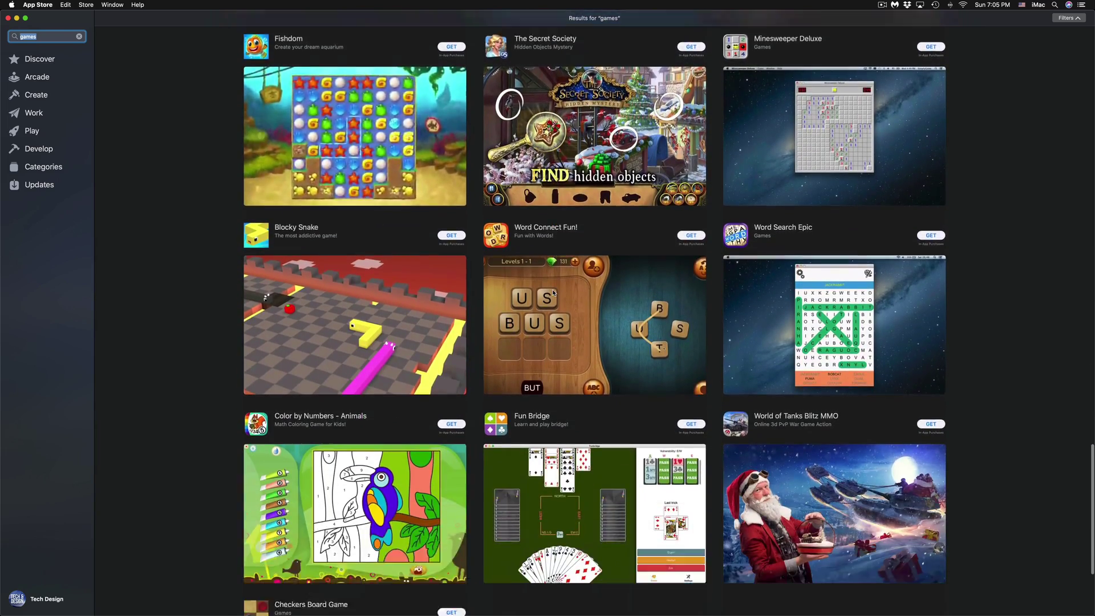
scroll(554, 293, "down", 3)
scroll(554, 293, "down", 2)
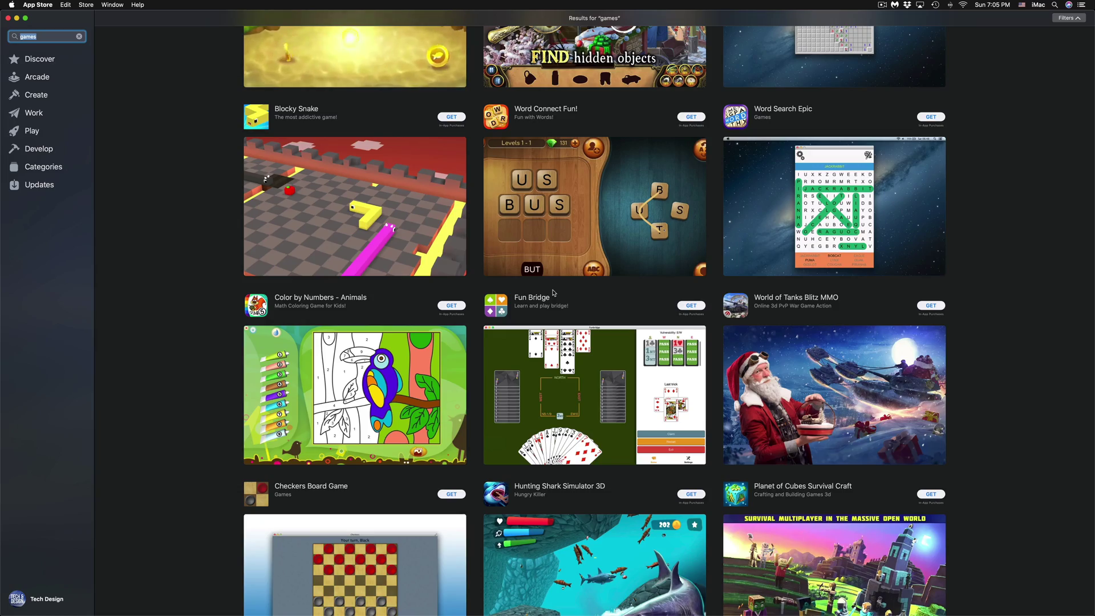
scroll(554, 294, "down", 5)
scroll(554, 293, "down", 5)
scroll(553, 293, "down", 4)
scroll(554, 292, "down", 3)
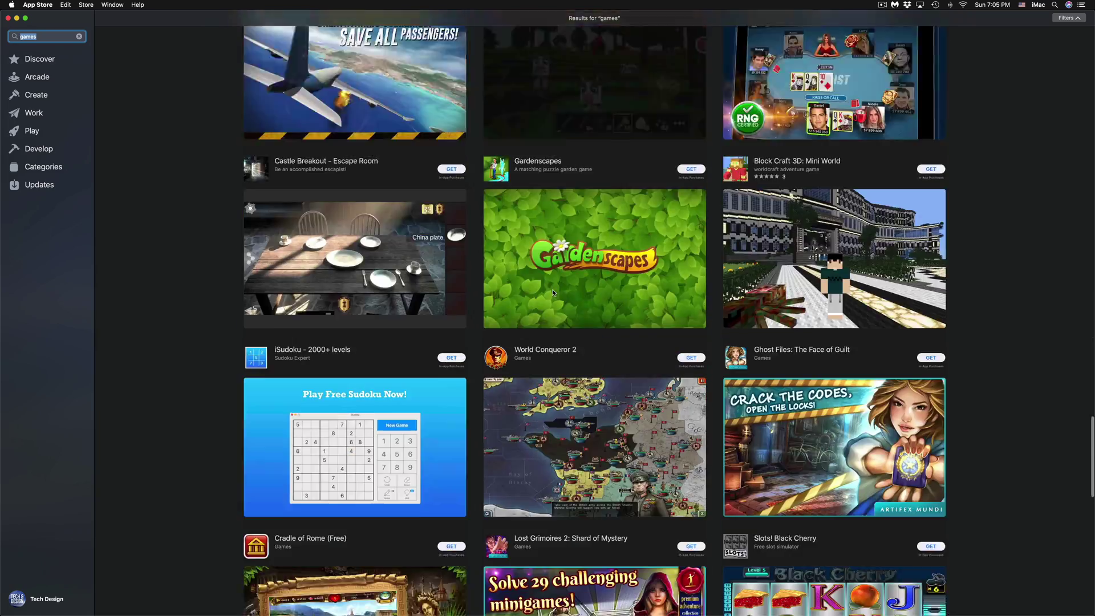
scroll(554, 293, "down", 5)
scroll(554, 293, "down", 5)
scroll(553, 293, "down", 2)
scroll(554, 294, "down", 3)
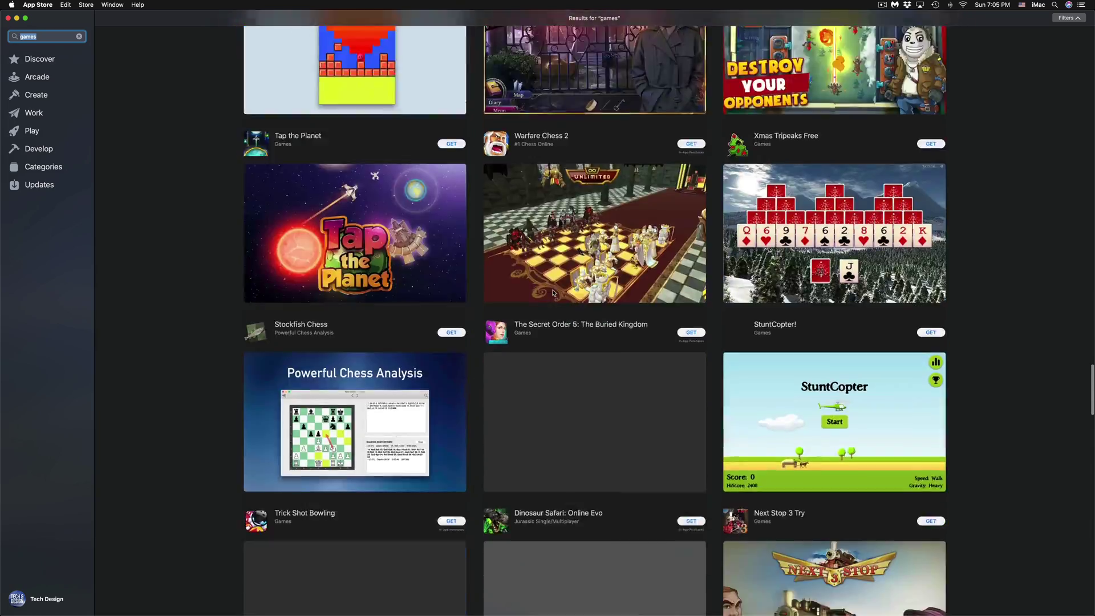
scroll(554, 292, "down", 5)
scroll(599, 292, "down", 1)
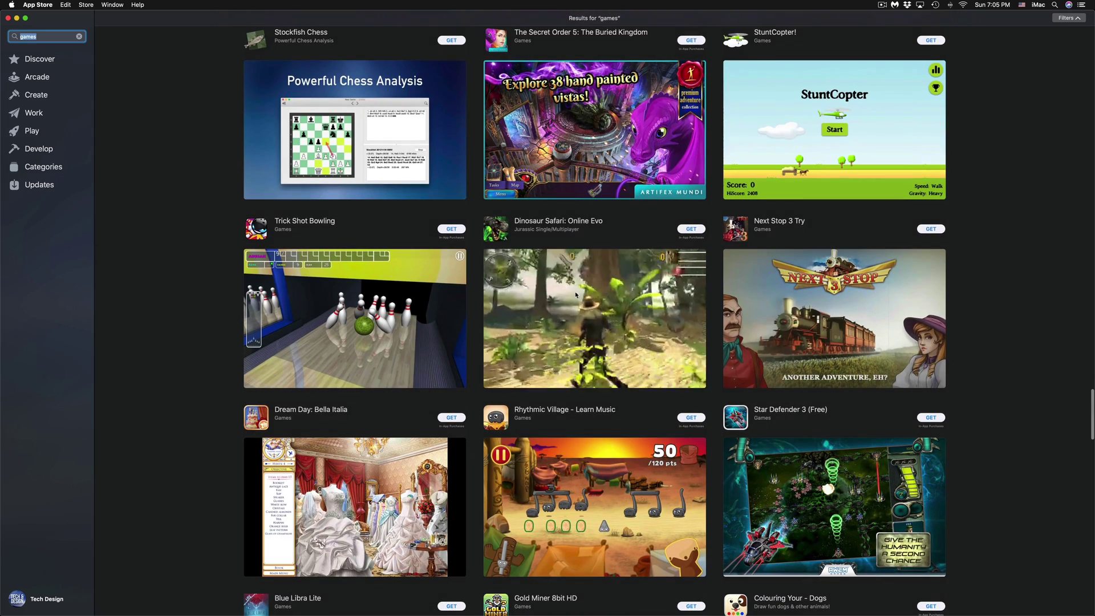
left_click(629, 288)
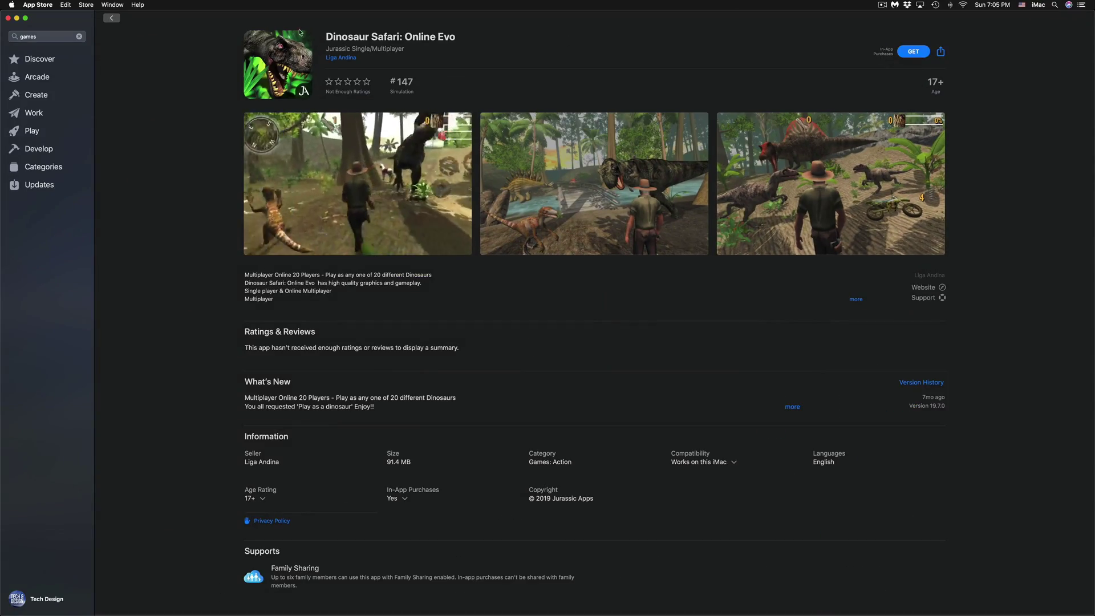
left_click(112, 19)
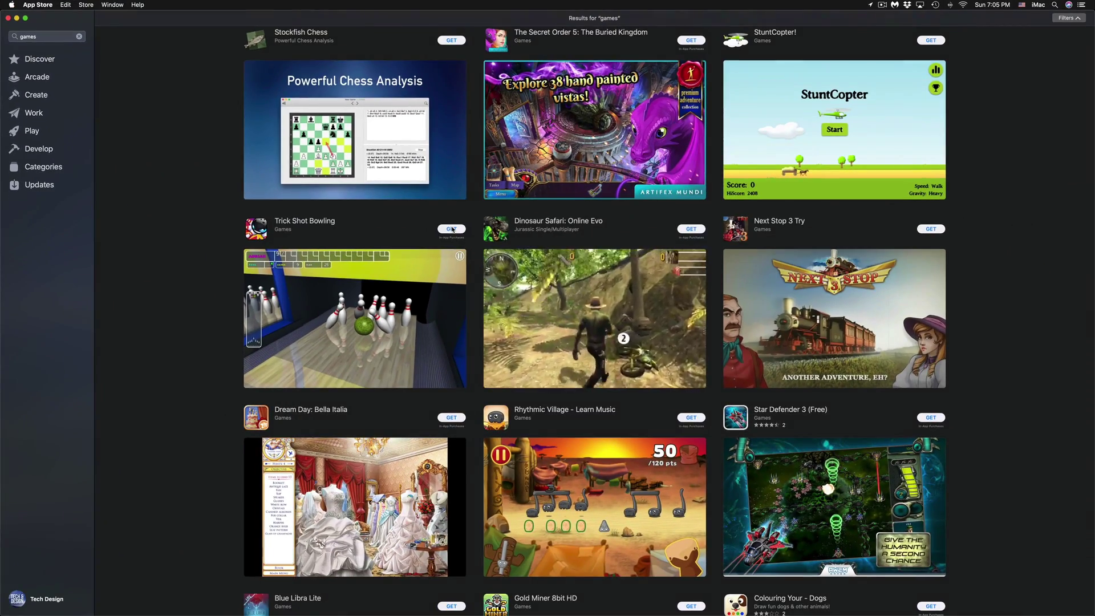
scroll(647, 209, "up", 10)
scroll(648, 209, "up", 10)
scroll(648, 209, "up", 10)
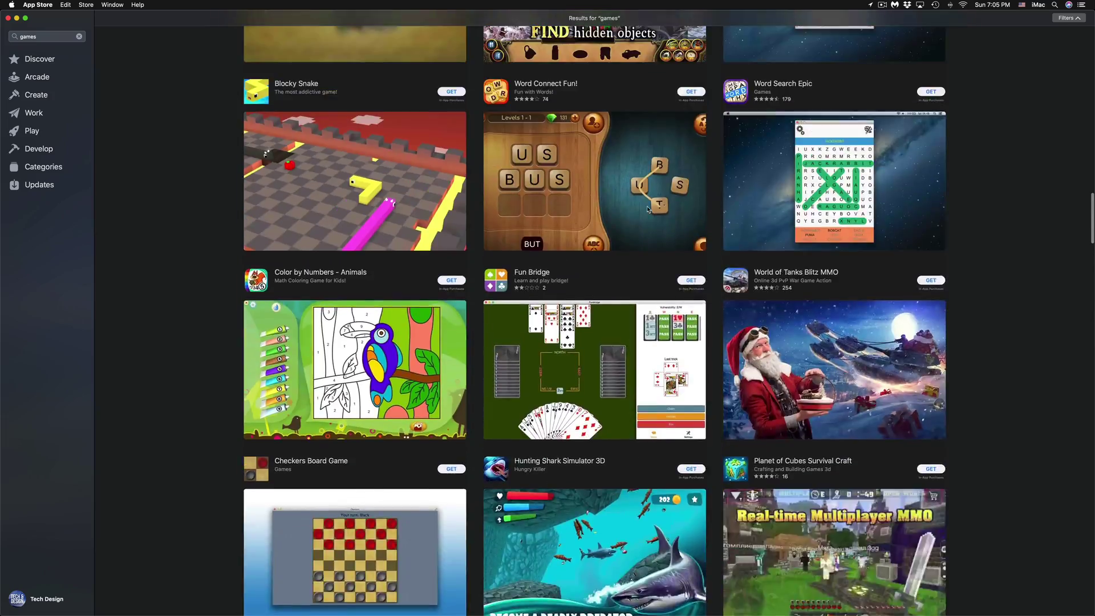
scroll(648, 208, "up", 10)
scroll(648, 209, "up", 10)
scroll(648, 209, "up", 10)
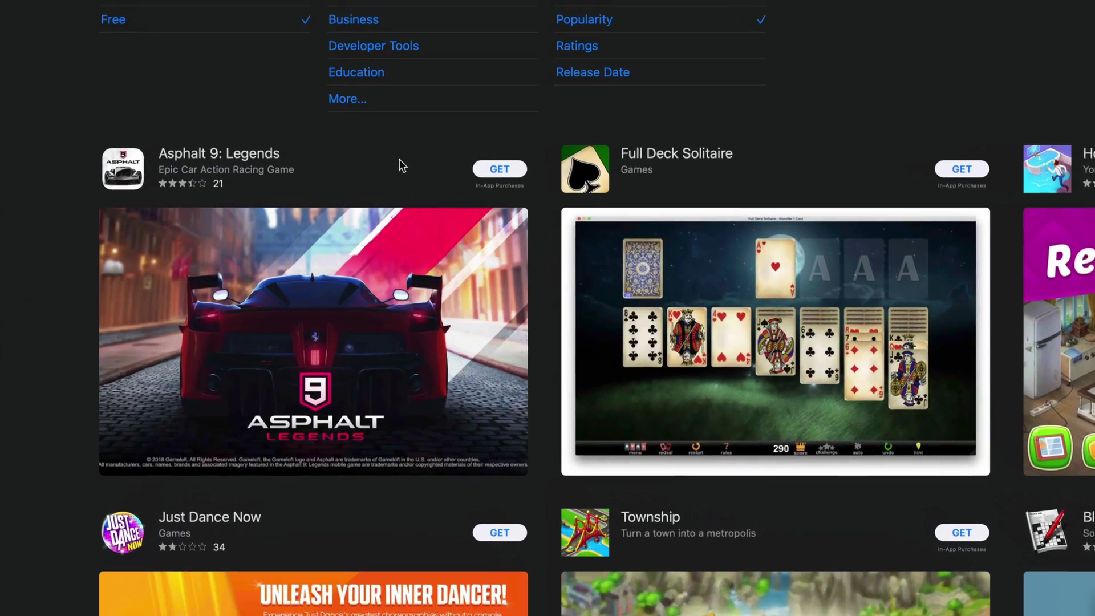
mouse_move(369, 350)
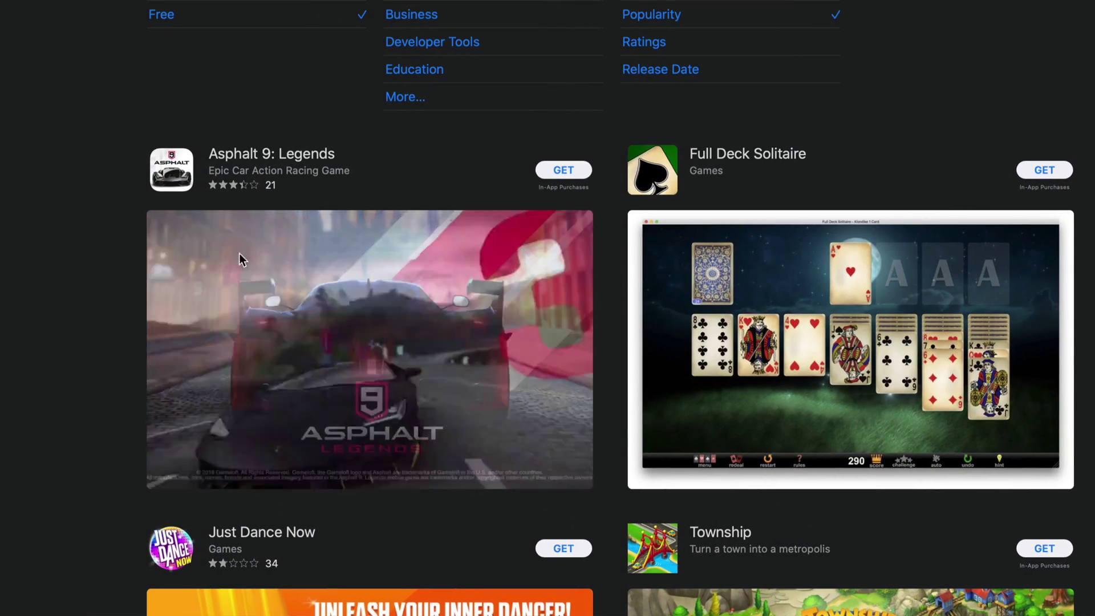
- Start installing Asphalt 9: Legends from its details page
left_click(309, 257)
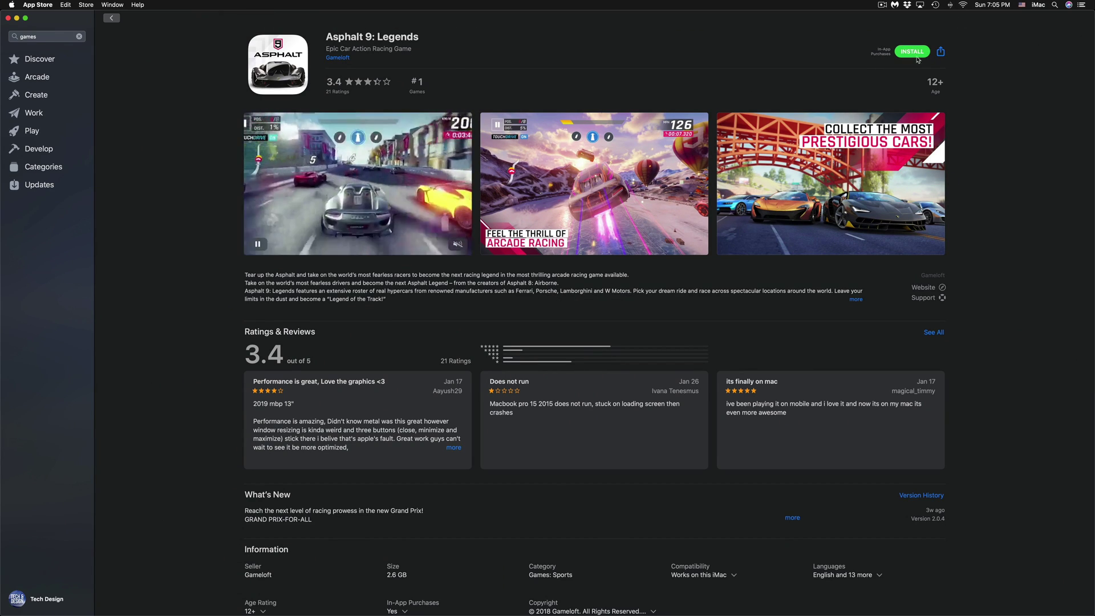
left_click(913, 52)
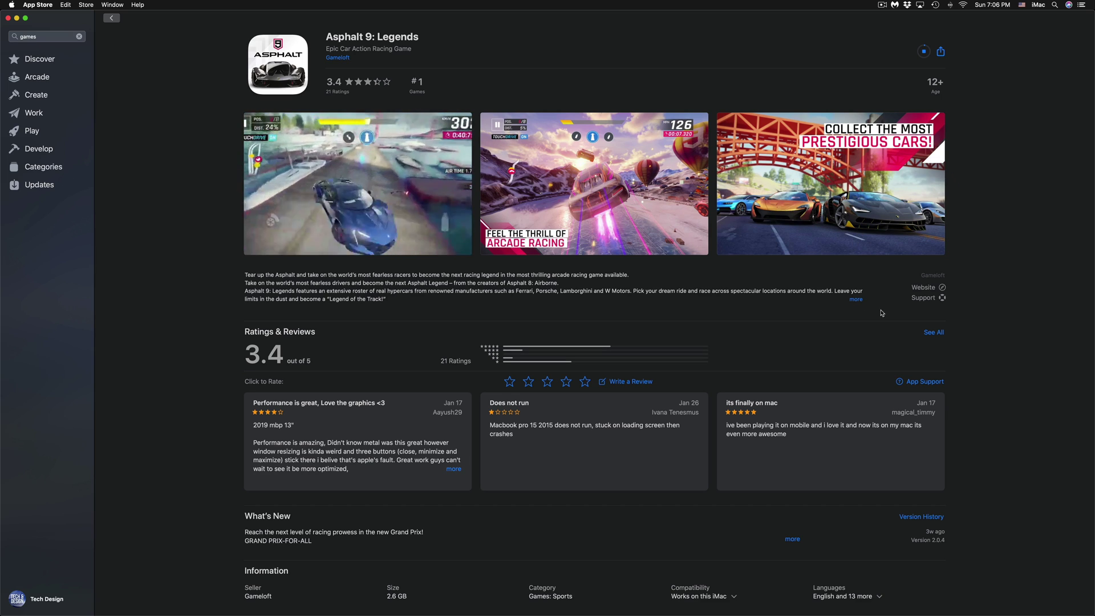
- Expand the full Asphalt 9: Legends description via 'more'
left_click(855, 300)
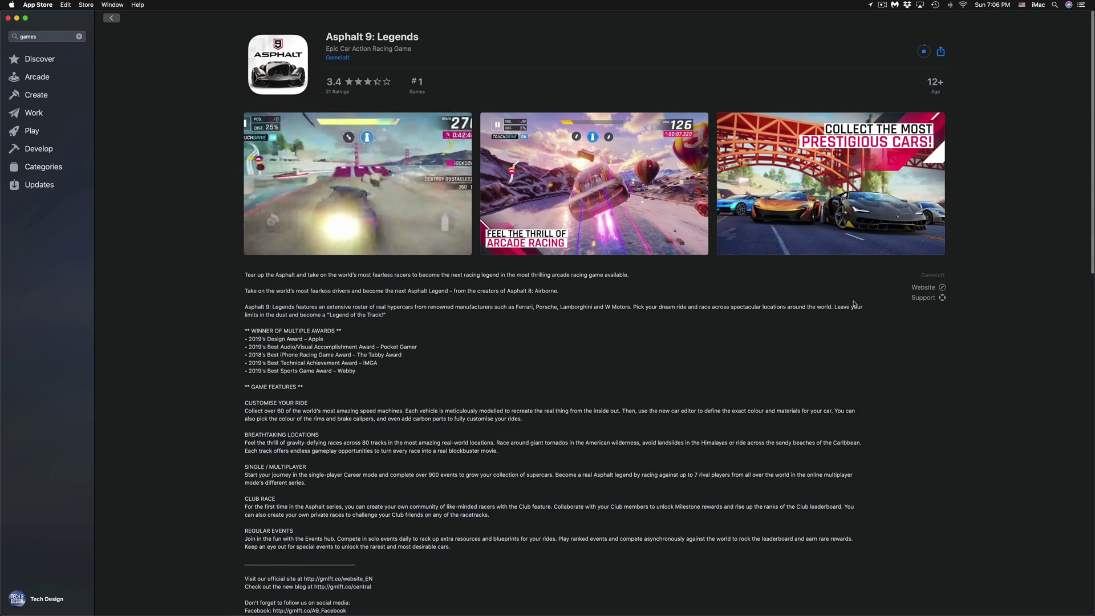
scroll(746, 421, "down", 3)
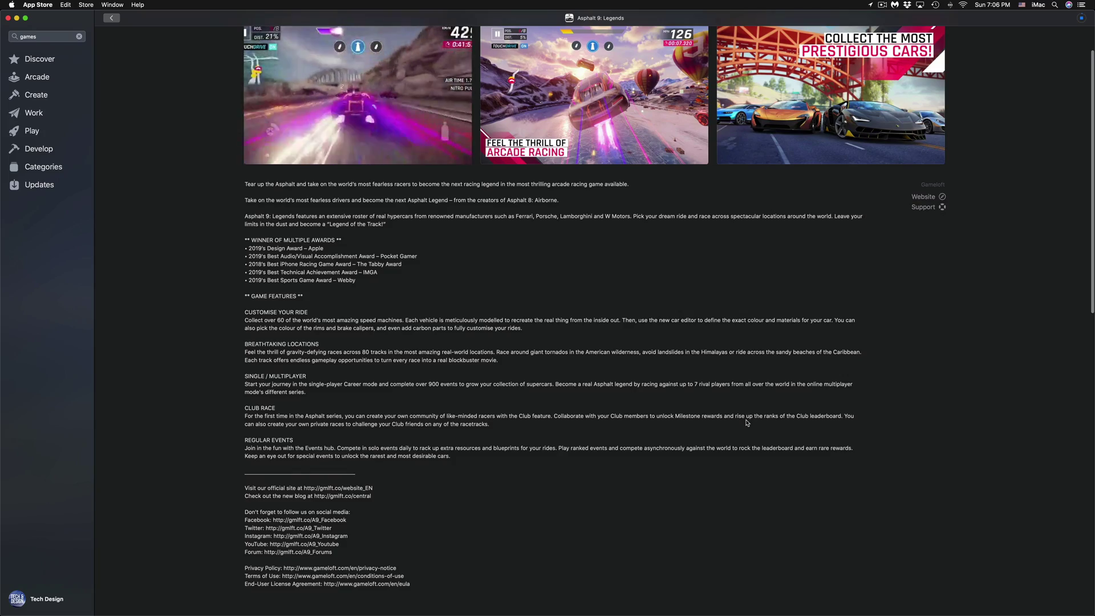
scroll(746, 422, "down", 2)
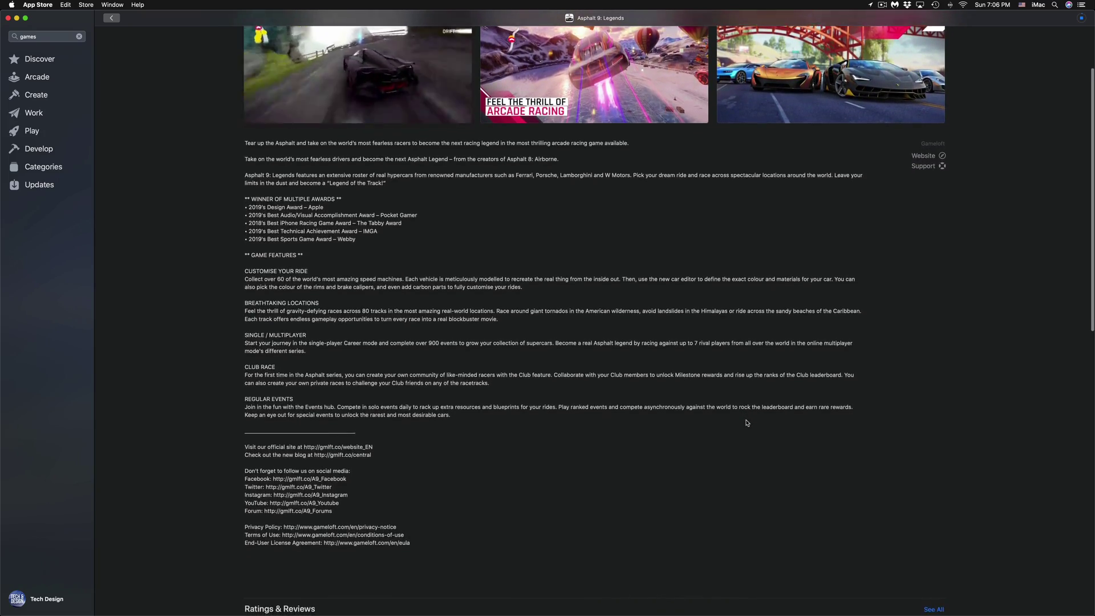
scroll(746, 422, "down", 5)
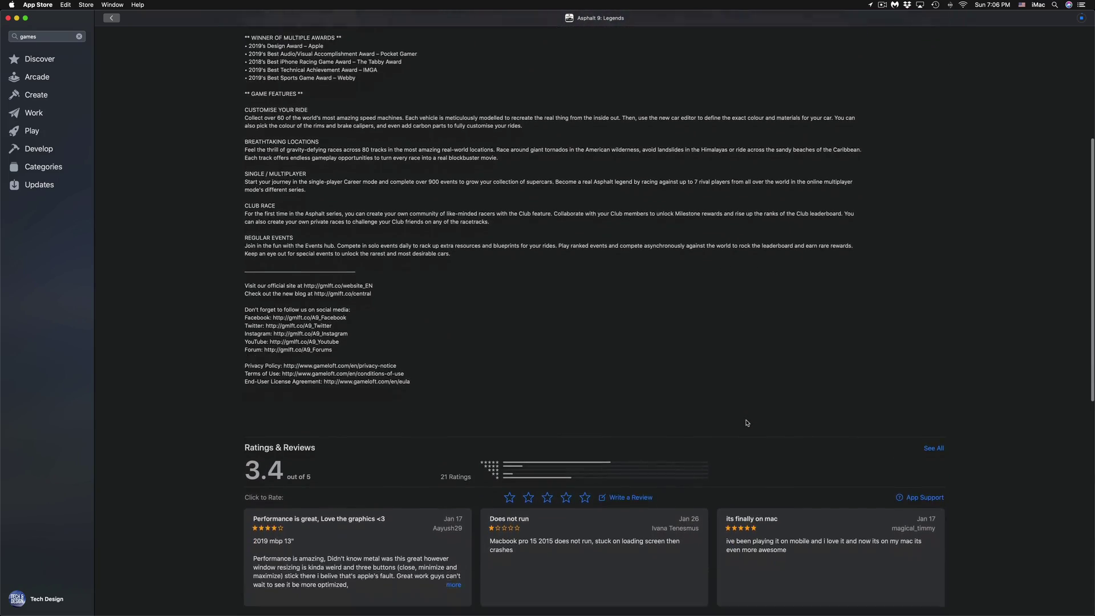
scroll(746, 422, "down", 5)
scroll(747, 422, "down", 5)
scroll(747, 422, "down", 2)
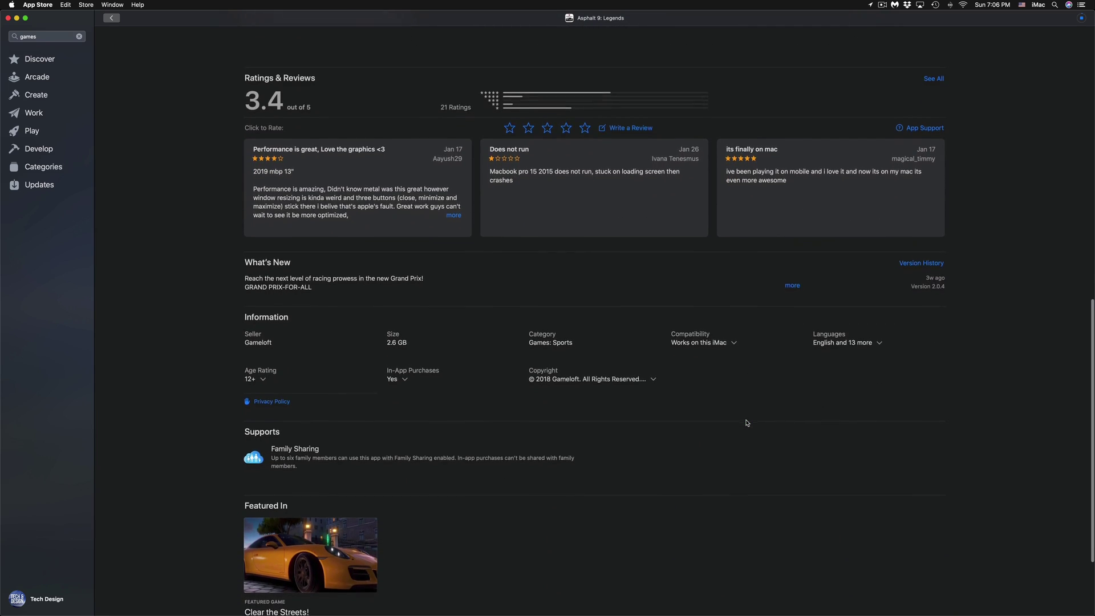
scroll(747, 421, "down", 1)
scroll(746, 422, "down", 1)
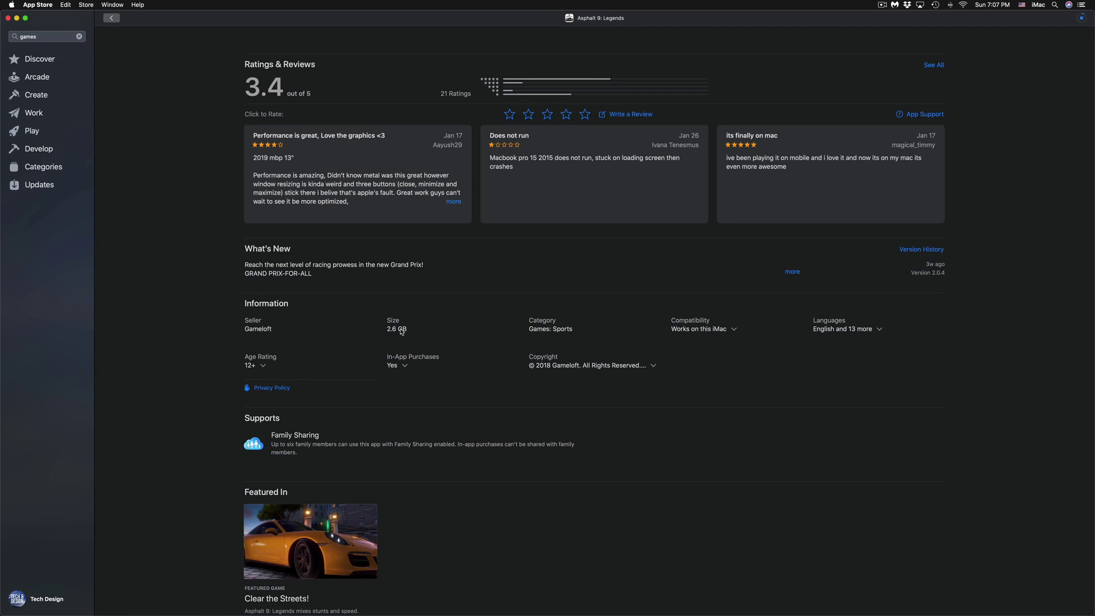
scroll(402, 332, "up", 5)
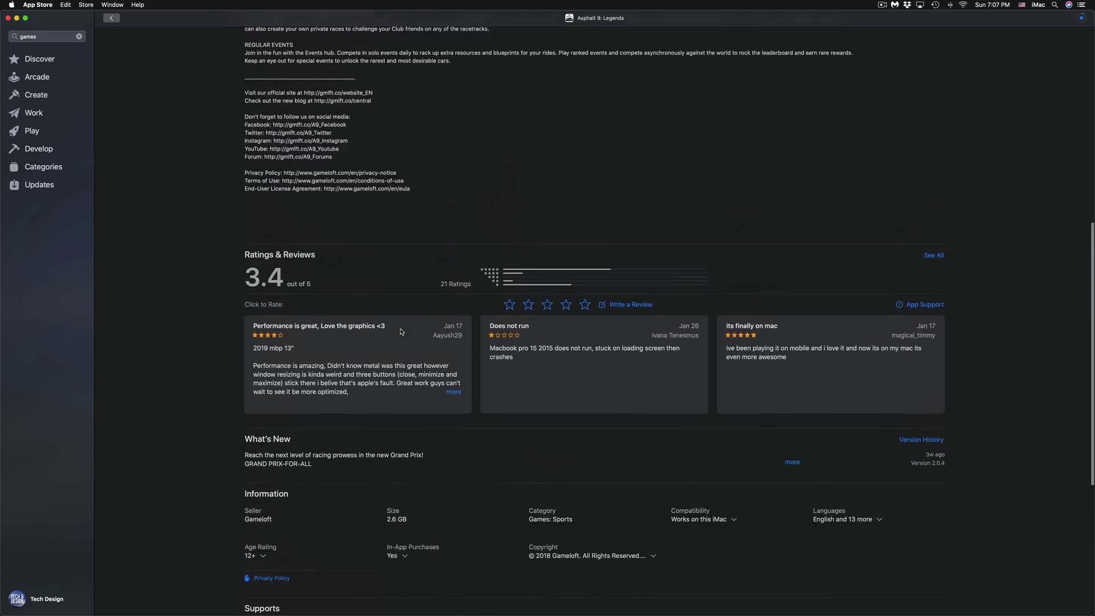
scroll(402, 332, "up", 5)
scroll(401, 332, "up", 5)
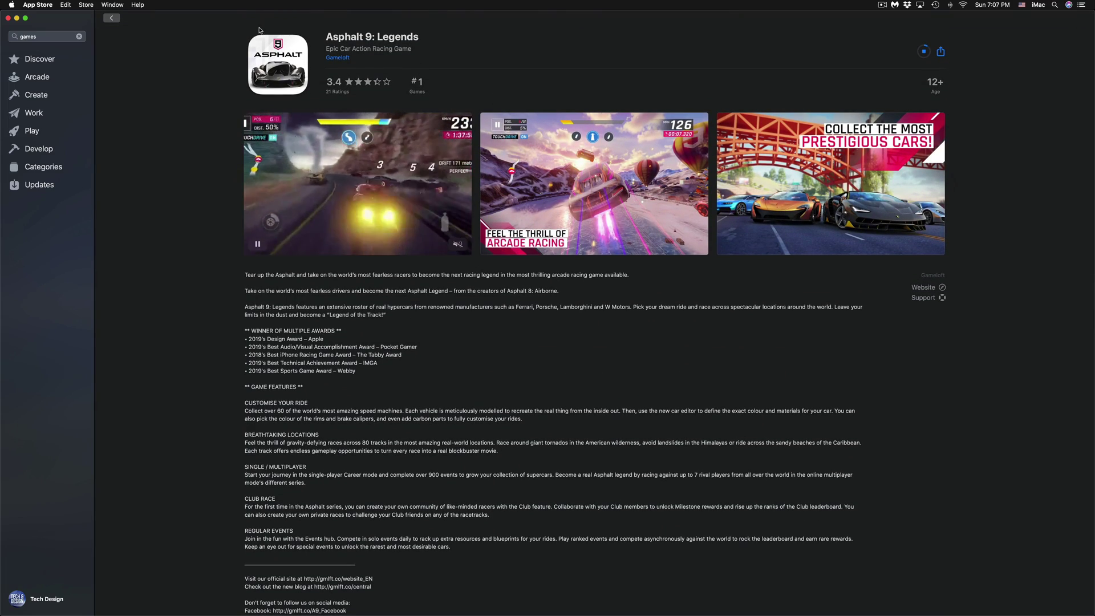
- Back in the results, install Full Deck Solitaire and confirm installing Homescapes
left_click(111, 19)
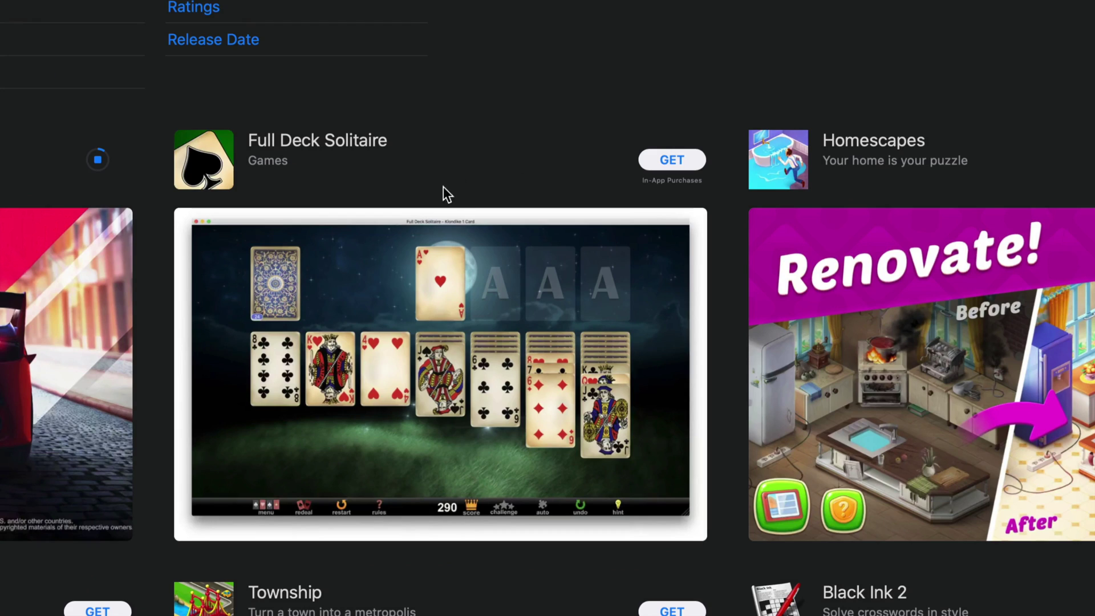
left_click(684, 161)
left_click(671, 161)
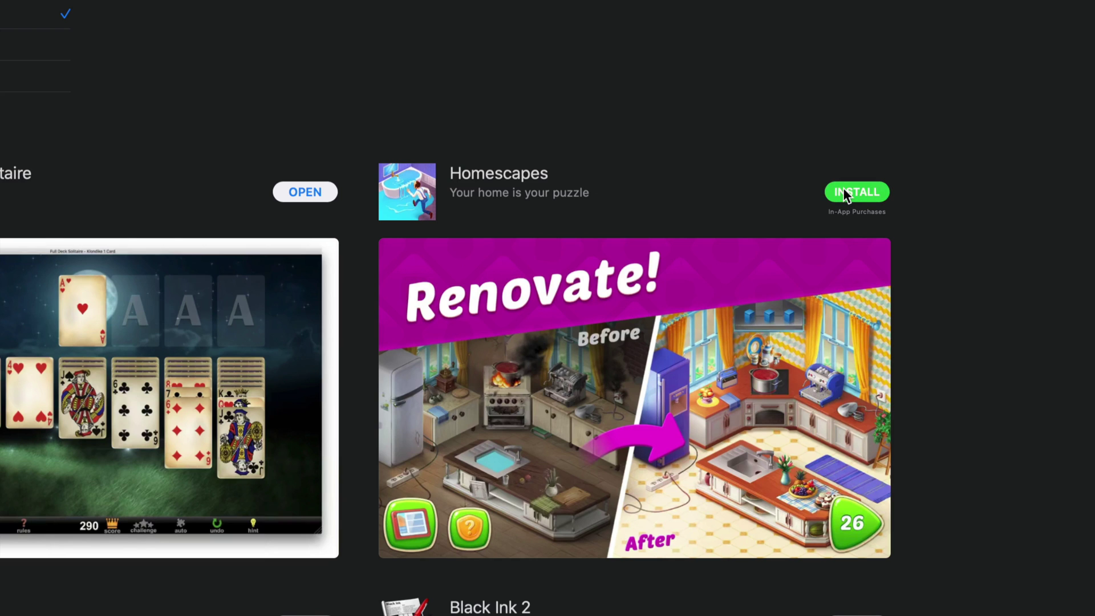
left_click(845, 195)
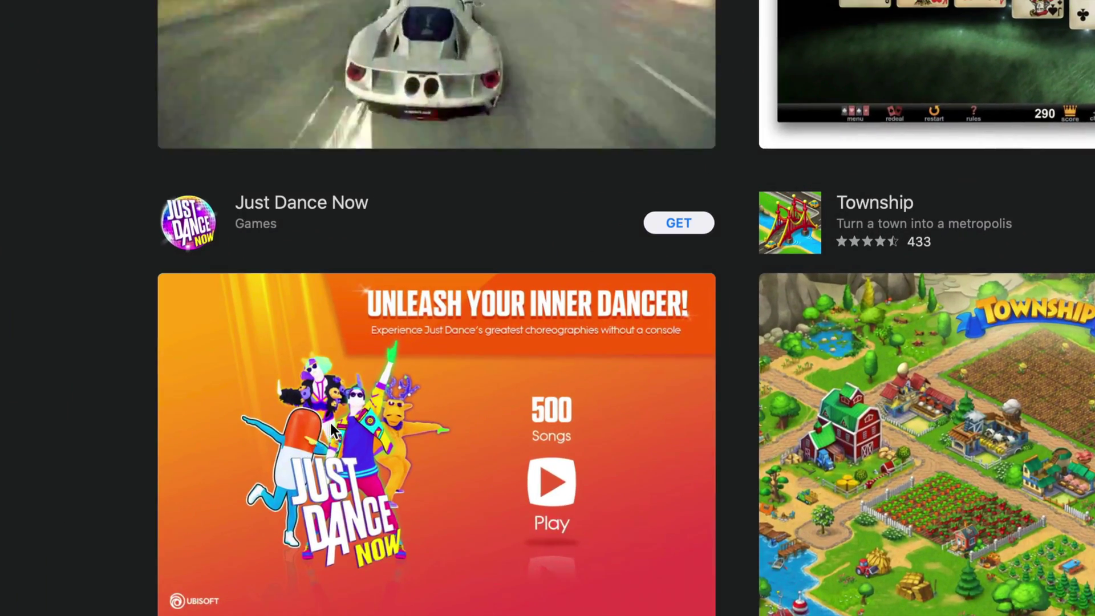
- View a Just Dance Now screenshot on its page, then return to the games results
left_click(453, 338)
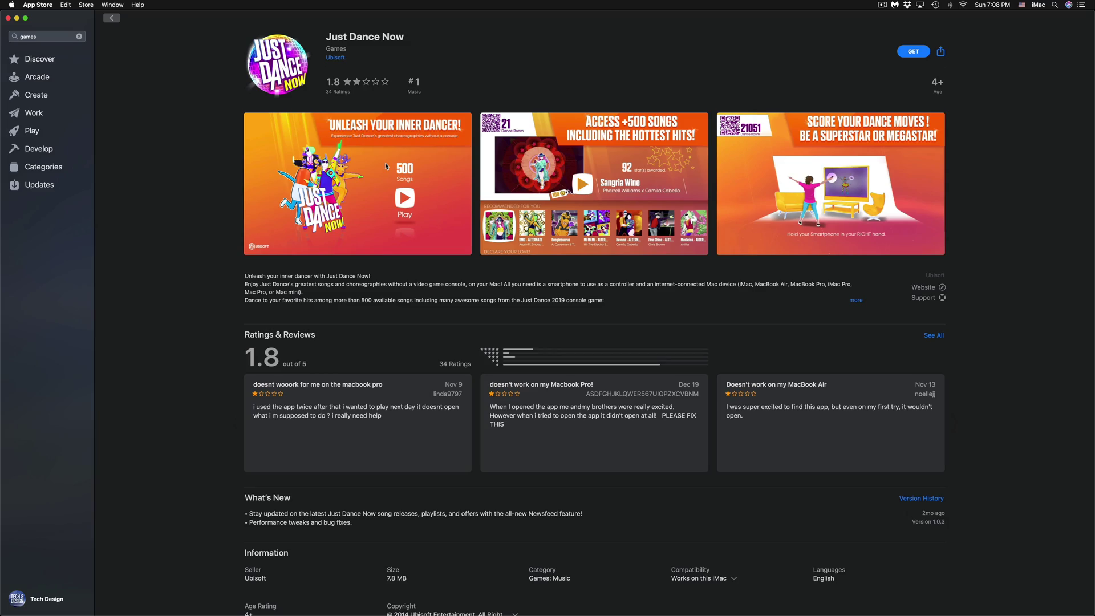
left_click(385, 162)
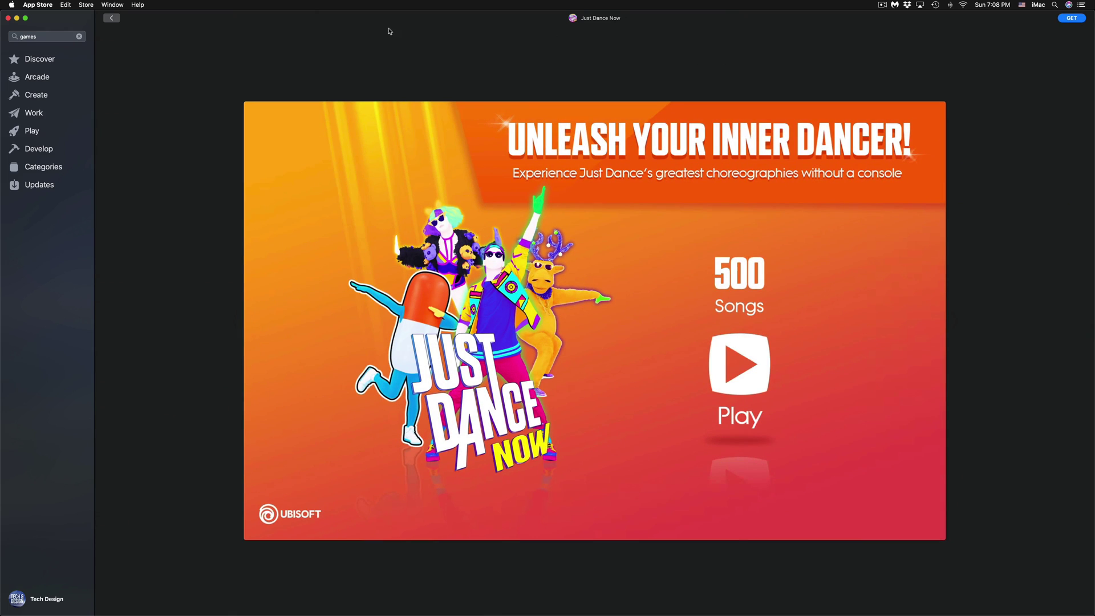
left_click(112, 19)
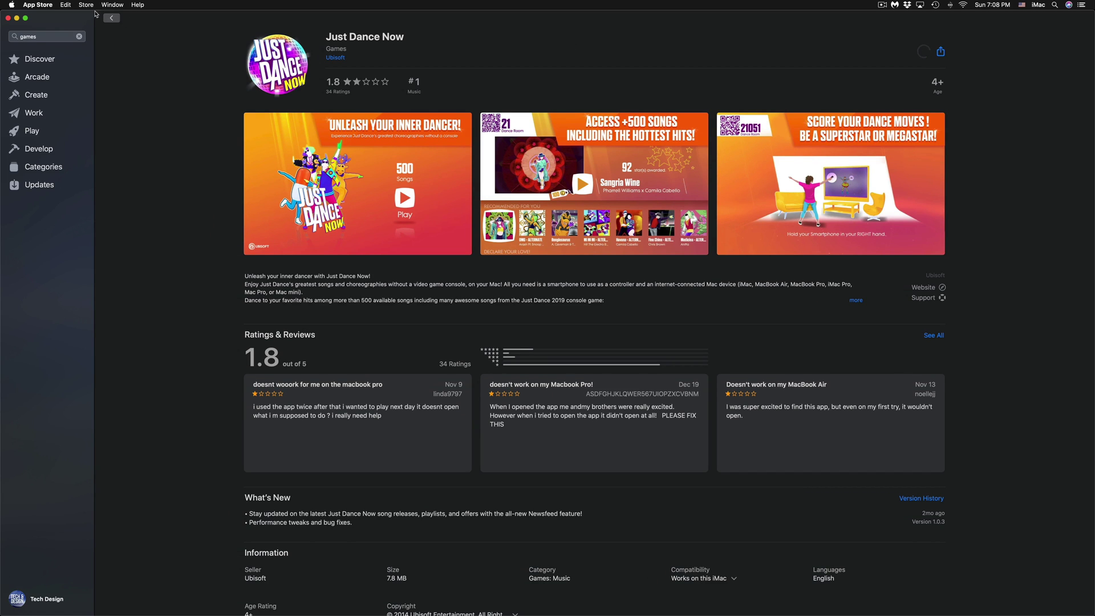
left_click(114, 19)
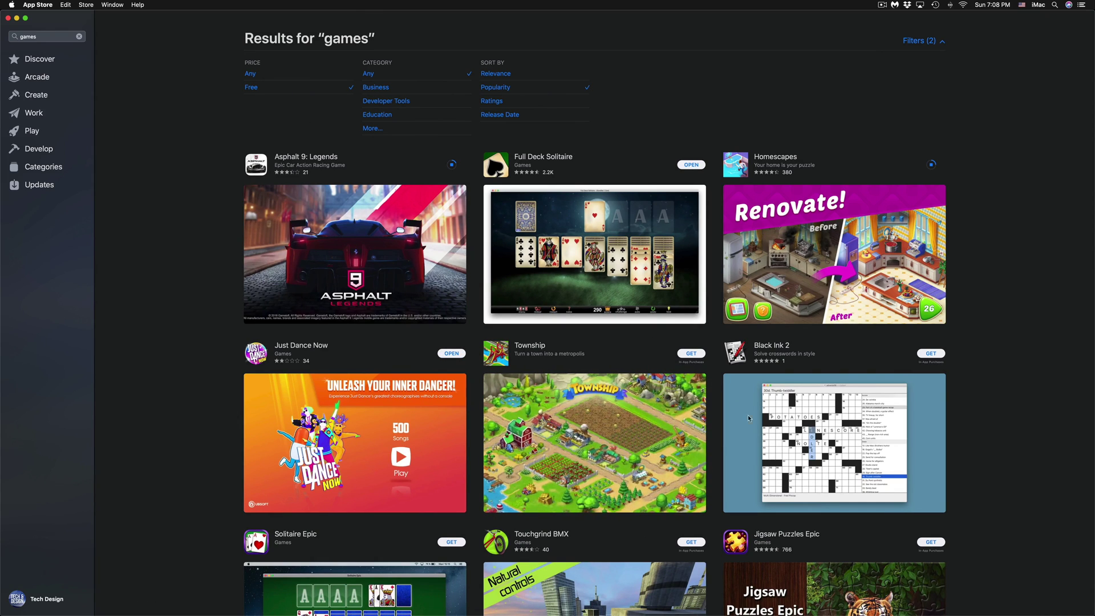
scroll(638, 415, "down", 3)
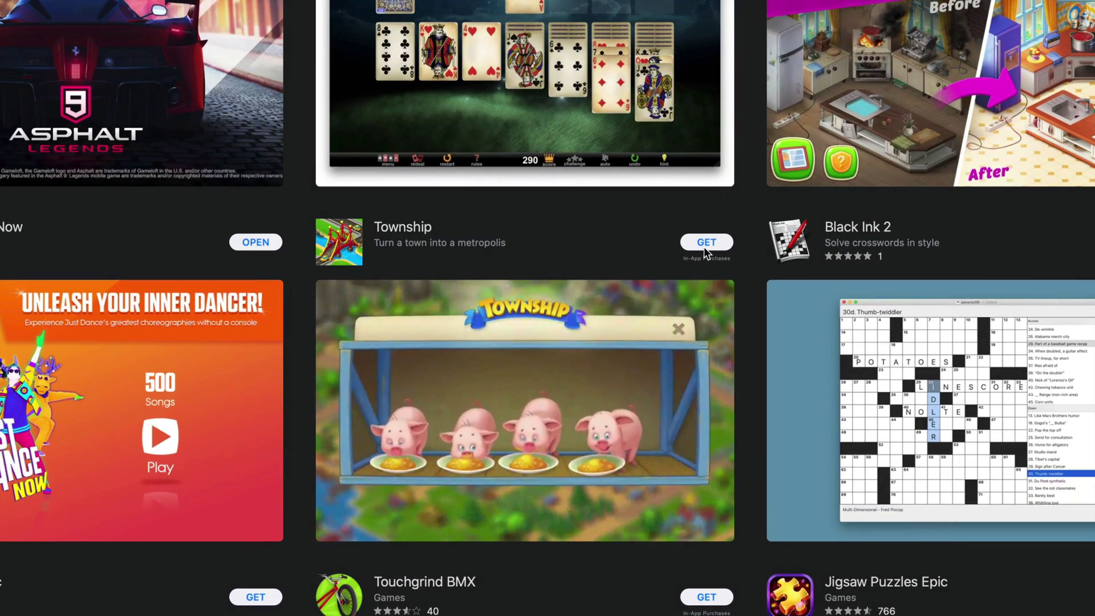
- Get and confirm installing Township from the results
left_click(696, 261)
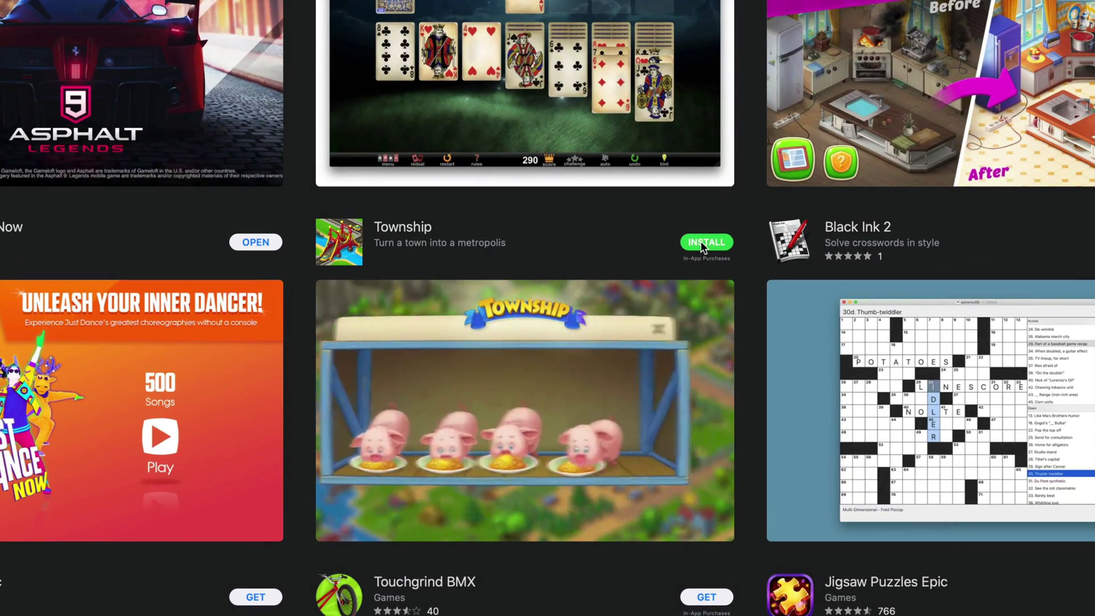
left_click(701, 244)
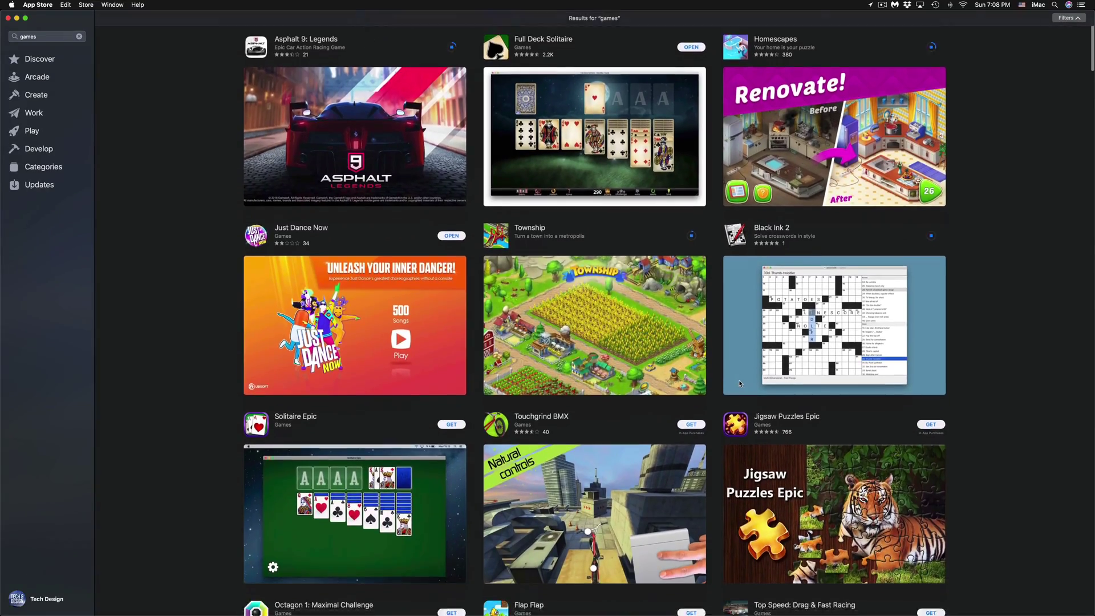
scroll(741, 383, "down", 10)
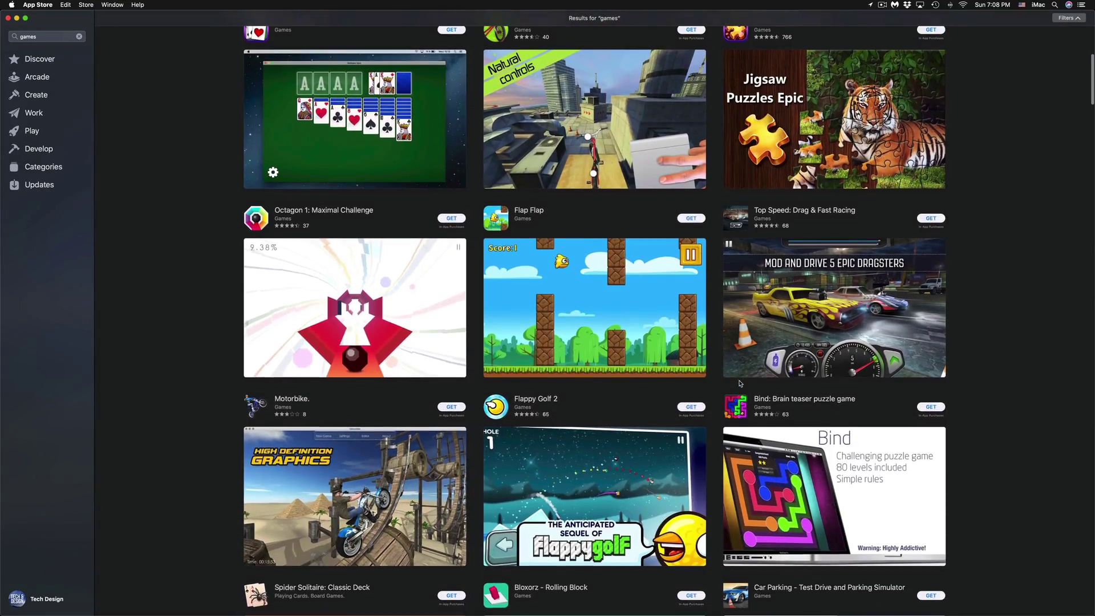
scroll(740, 384, "down", 5)
scroll(740, 384, "down", 5)
scroll(740, 384, "down", 5)
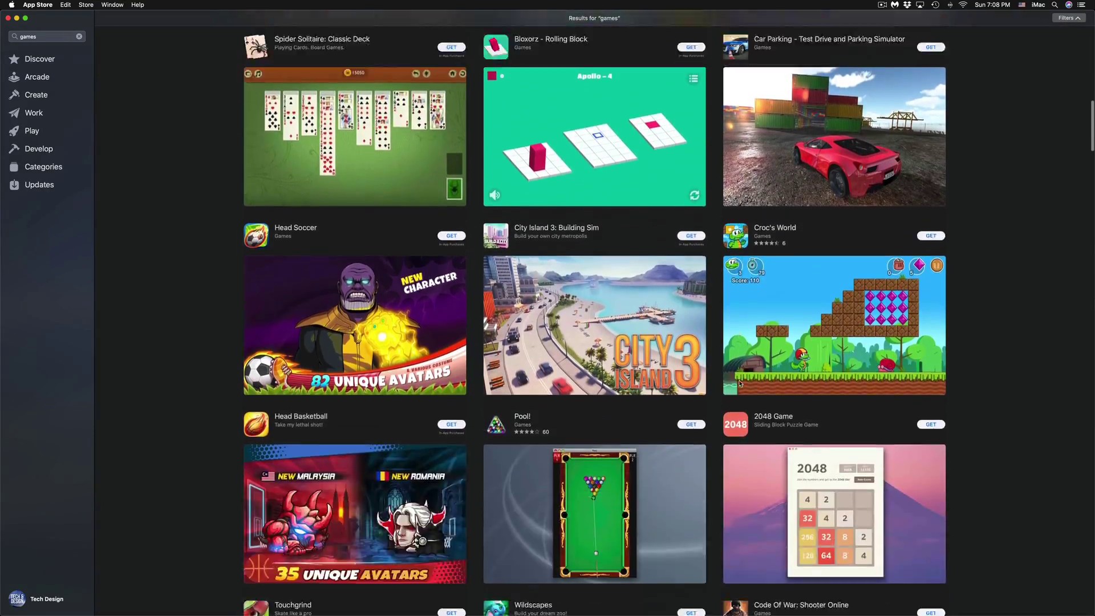
scroll(740, 383, "down", 5)
scroll(740, 383, "down", 5)
scroll(740, 384, "down", 5)
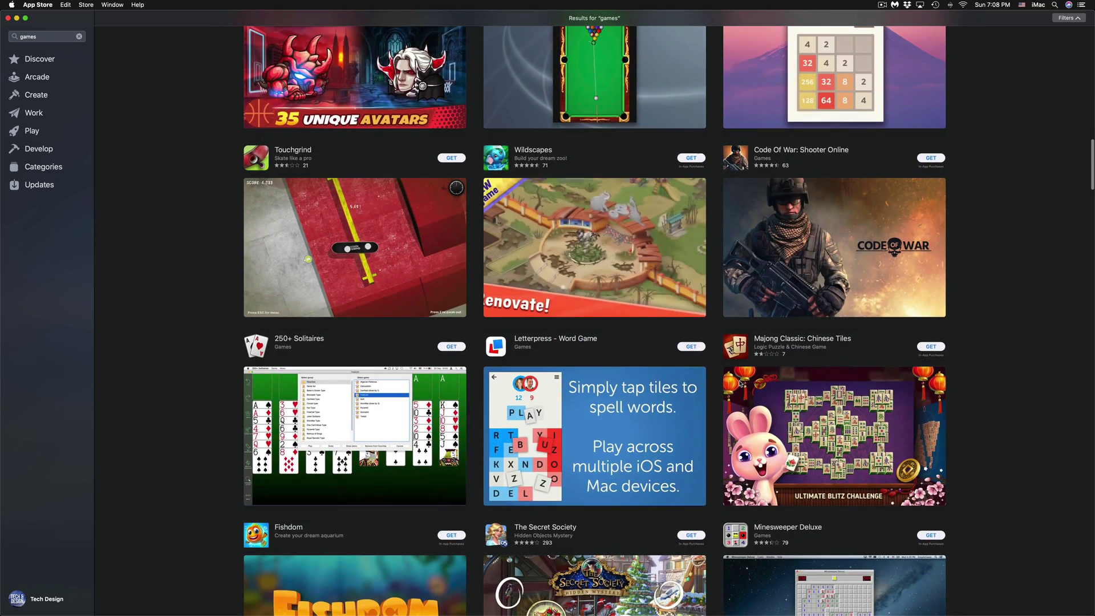
scroll(741, 384, "down", 2)
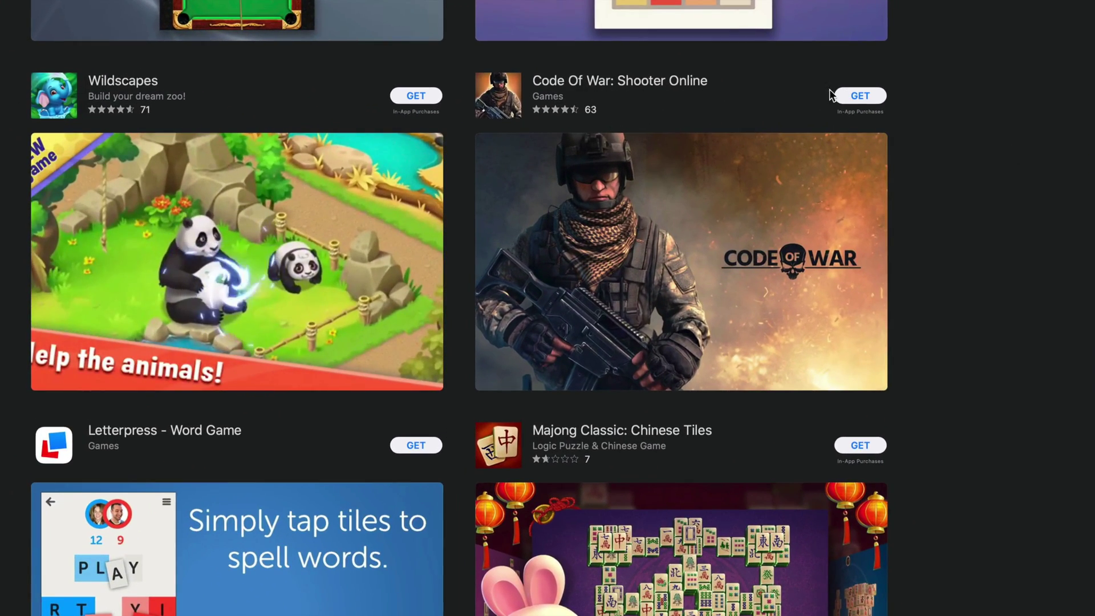
- Start downloading Code Of War: Shooter Online from the results
left_click(852, 93)
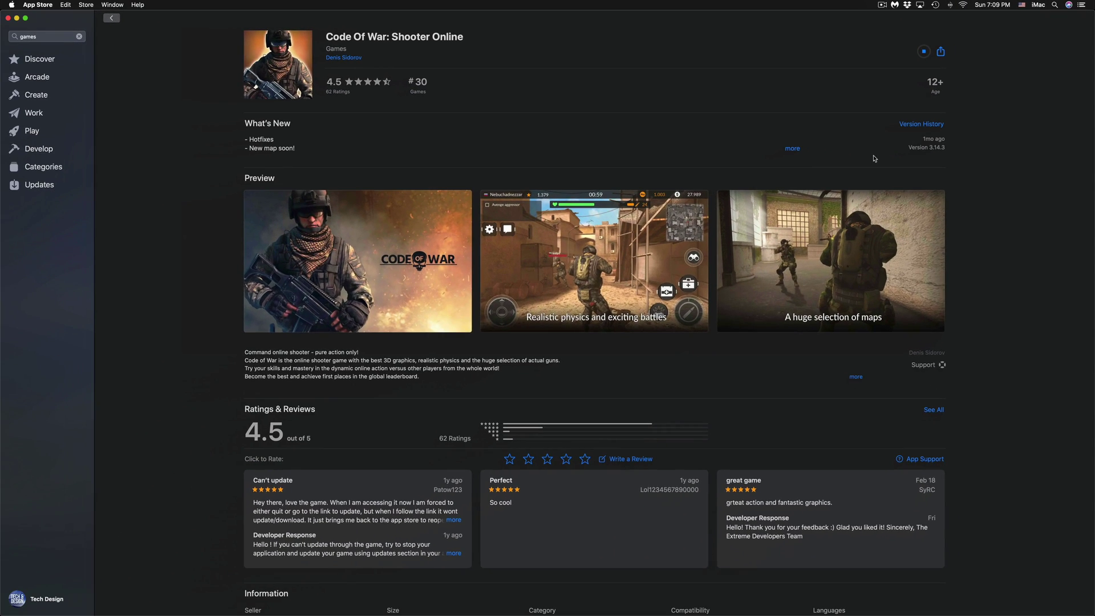
left_click(111, 18)
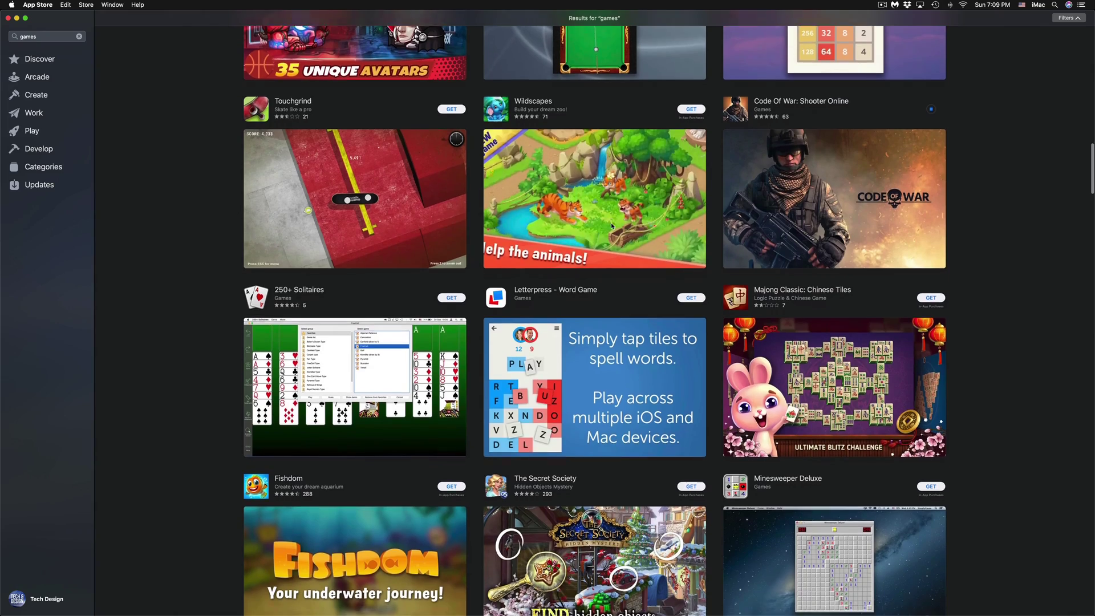
scroll(547, 308, "down", 5)
scroll(611, 222, "down", 5)
scroll(611, 223, "down", 5)
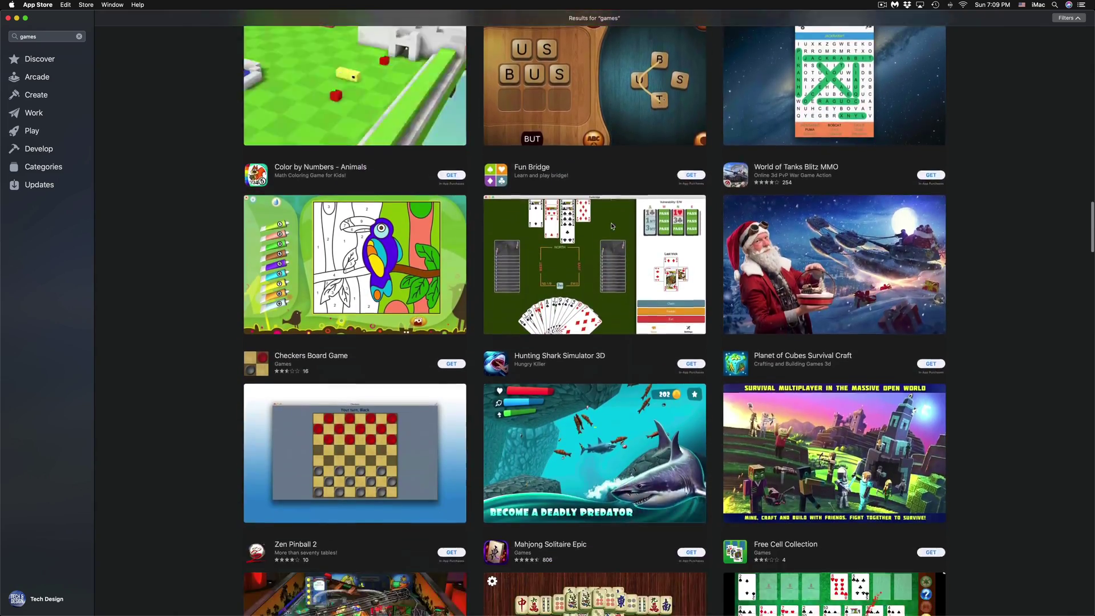
scroll(611, 223, "down", 5)
scroll(611, 223, "down", 5)
scroll(611, 223, "down", 5)
scroll(611, 223, "down", 5)
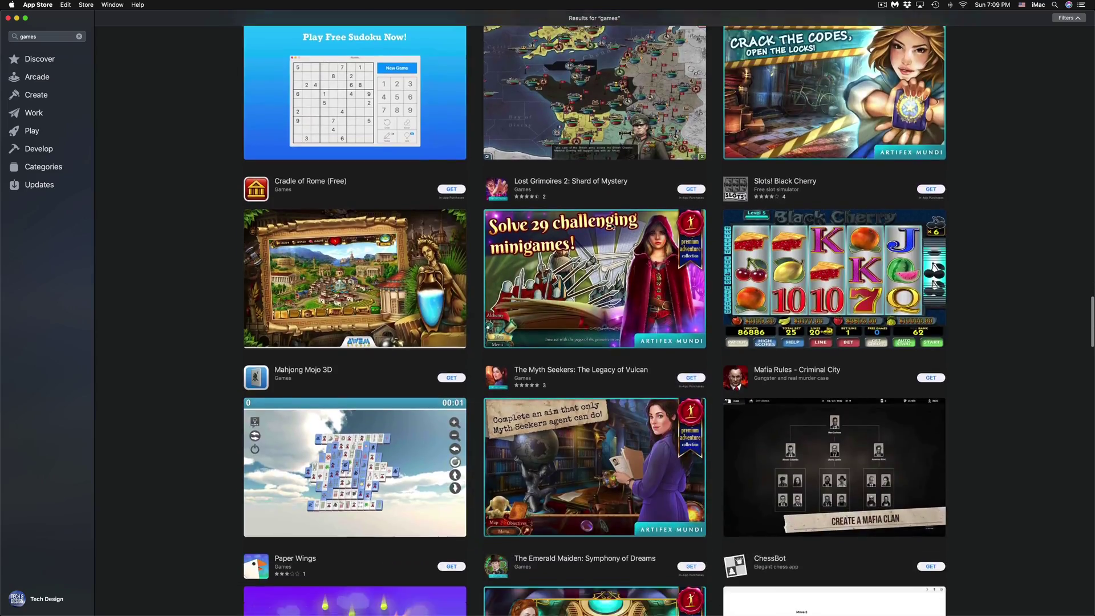
scroll(612, 223, "down", 5)
scroll(611, 223, "down", 5)
scroll(611, 224, "down", 5)
scroll(611, 224, "down", 5)
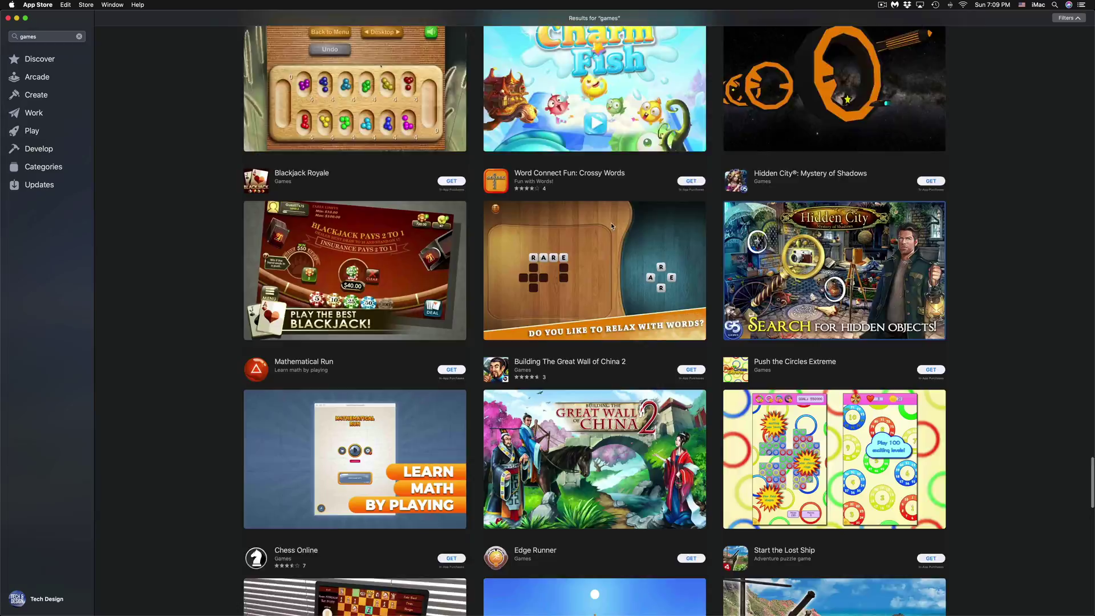
scroll(611, 224, "down", 5)
scroll(612, 224, "down", 5)
scroll(611, 224, "down", 5)
scroll(611, 224, "down", 5)
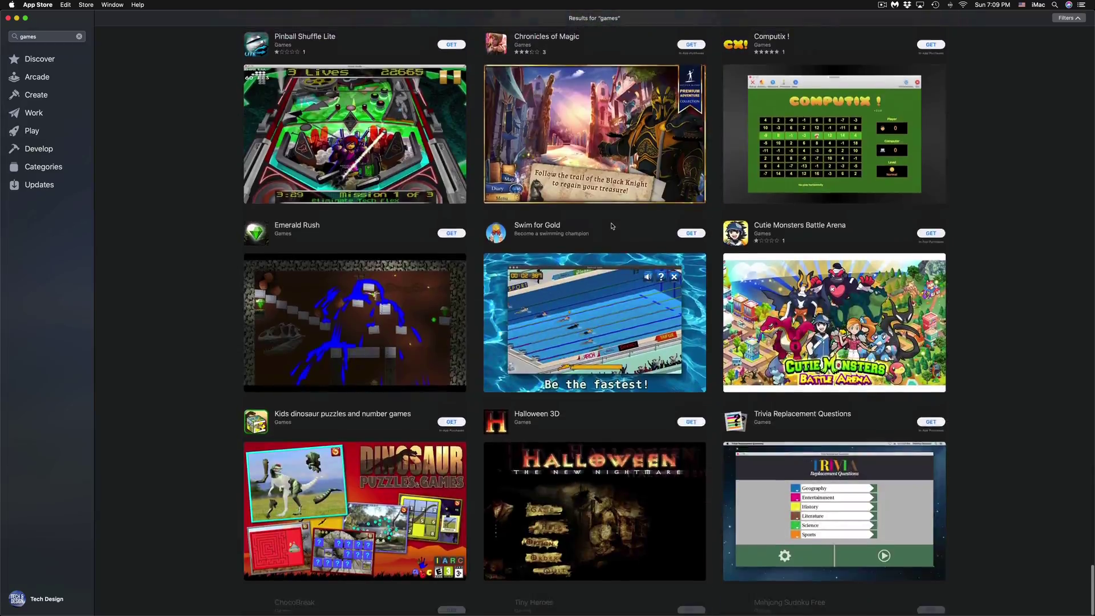
scroll(612, 224, "down", 4)
scroll(611, 225, "down", 4)
scroll(612, 226, "down", 5)
scroll(611, 226, "down", 5)
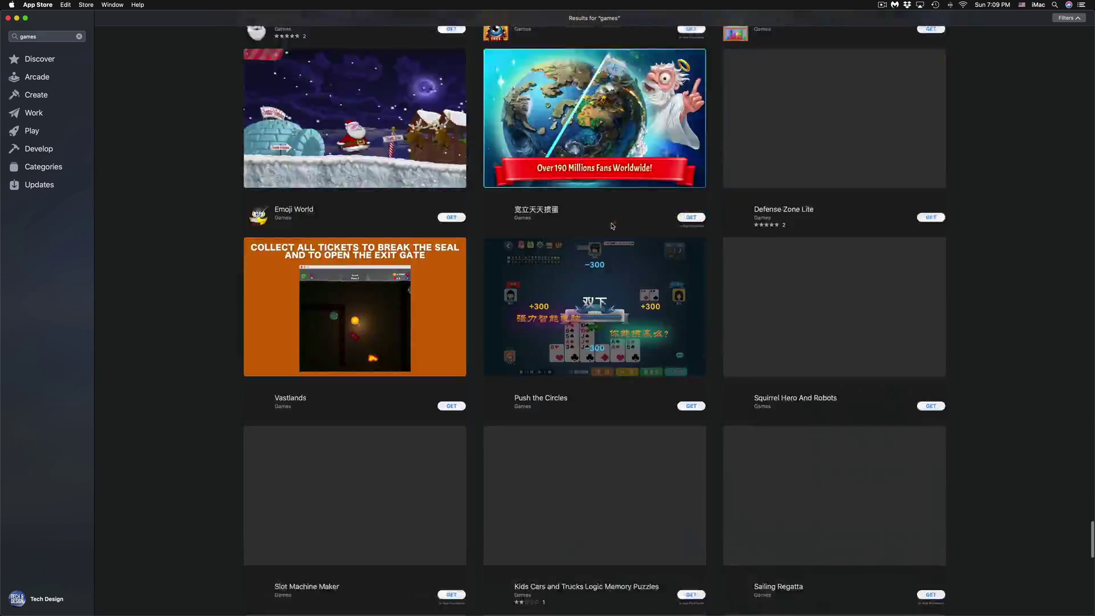
scroll(611, 226, "down", 2)
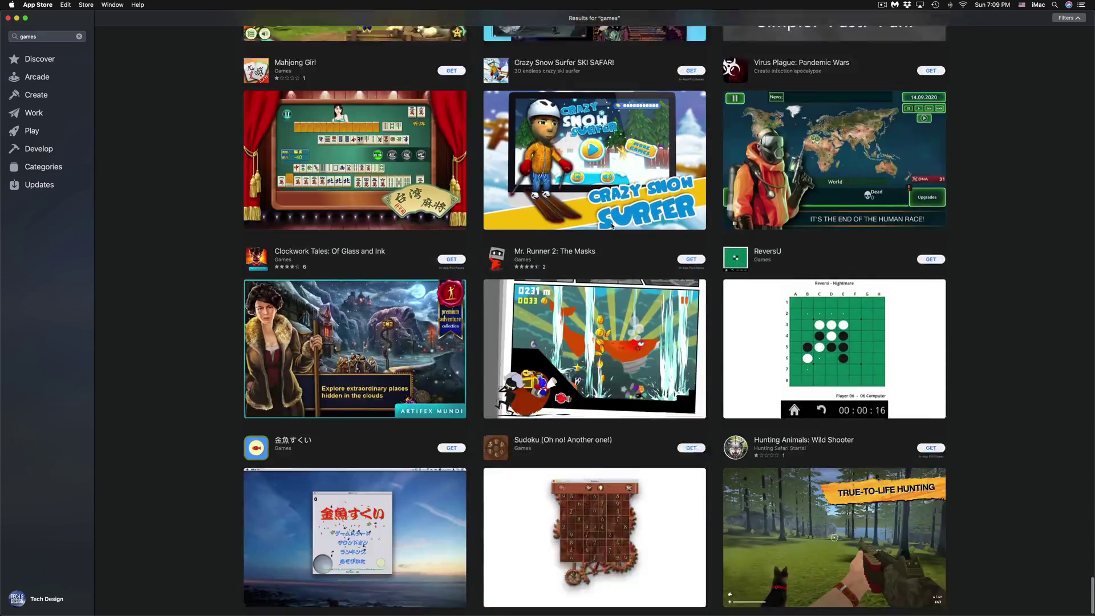
scroll(611, 224, "down", 2)
scroll(611, 225, "down", 5)
scroll(611, 226, "down", 1)
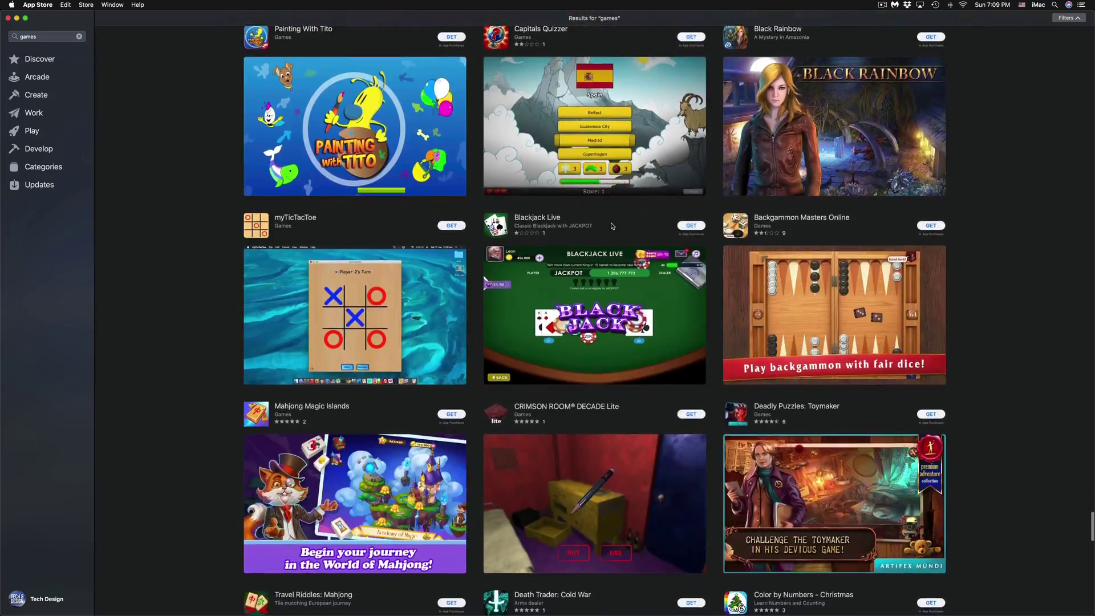
scroll(611, 225, "down", 5)
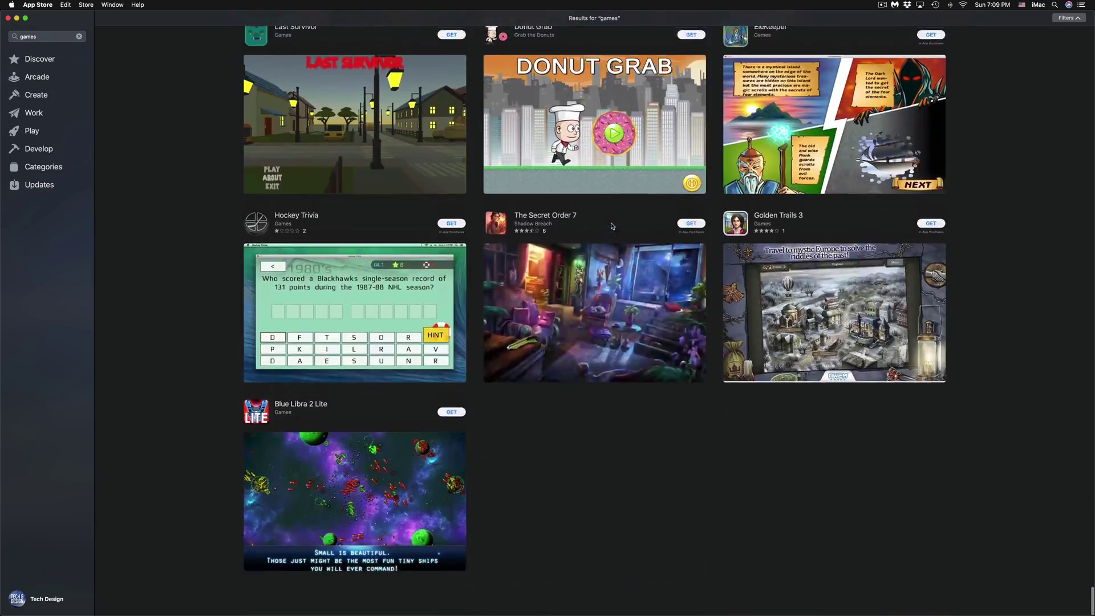
scroll(611, 226, "up", 5)
scroll(611, 226, "up", 3)
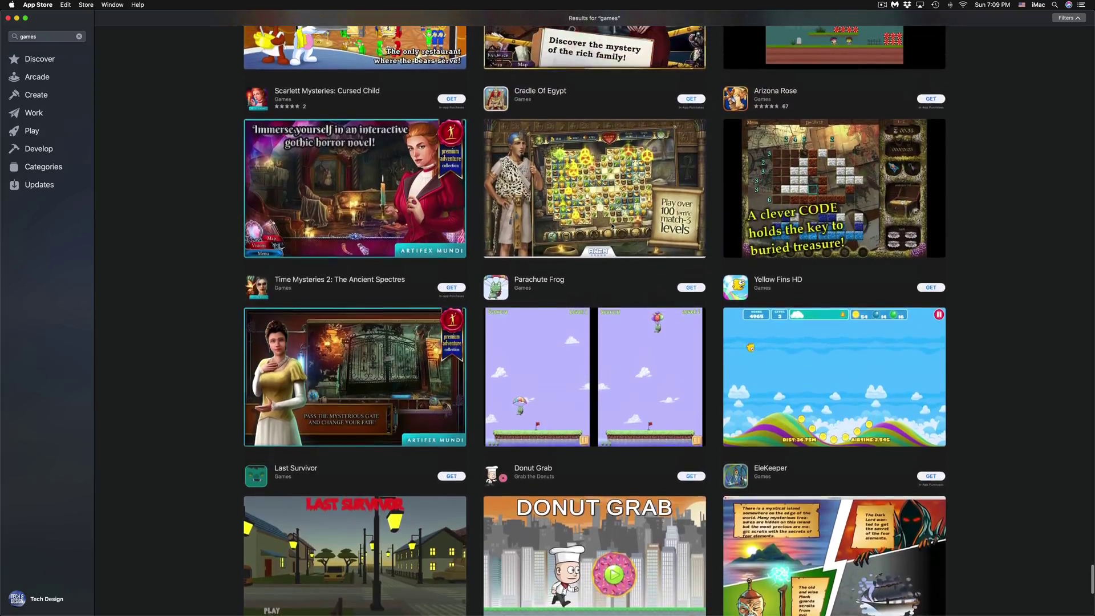
scroll(611, 226, "up", 8)
scroll(612, 225, "up", 2)
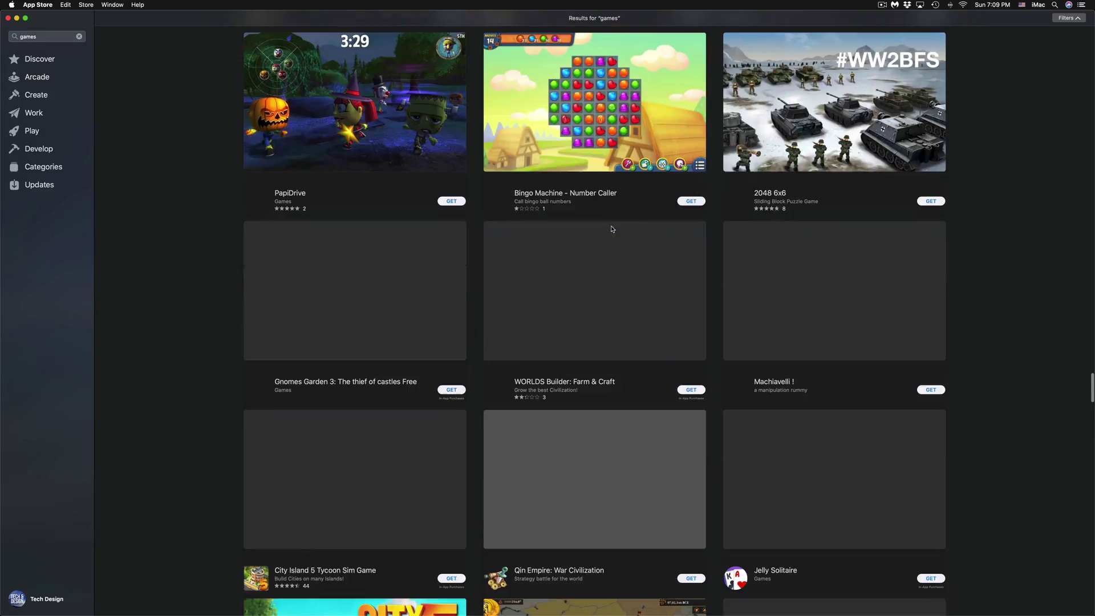
scroll(612, 226, "up", 10)
scroll(611, 226, "up", 8)
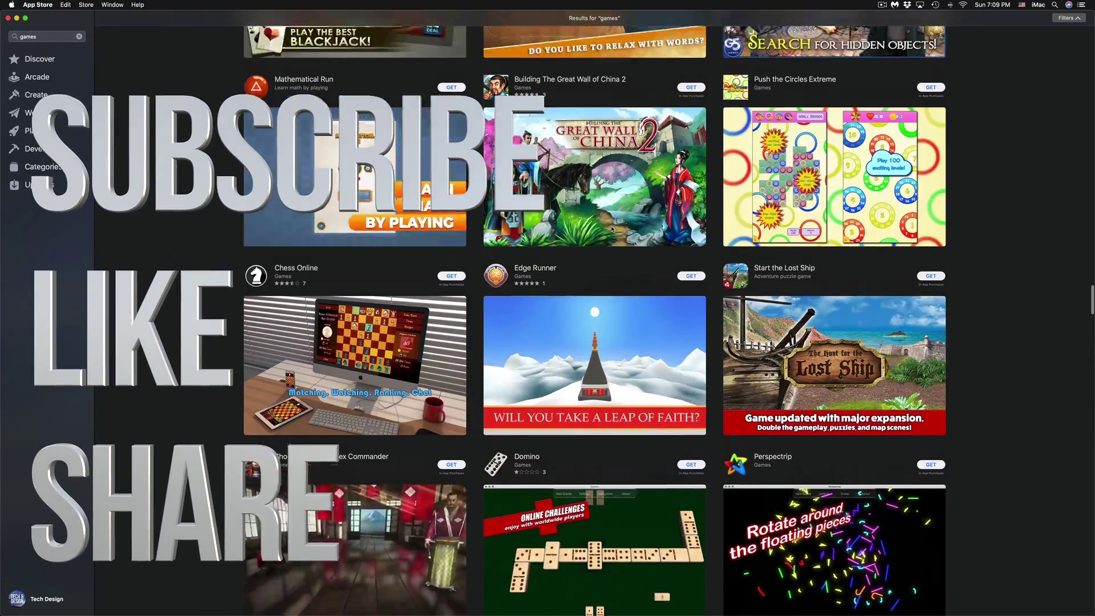